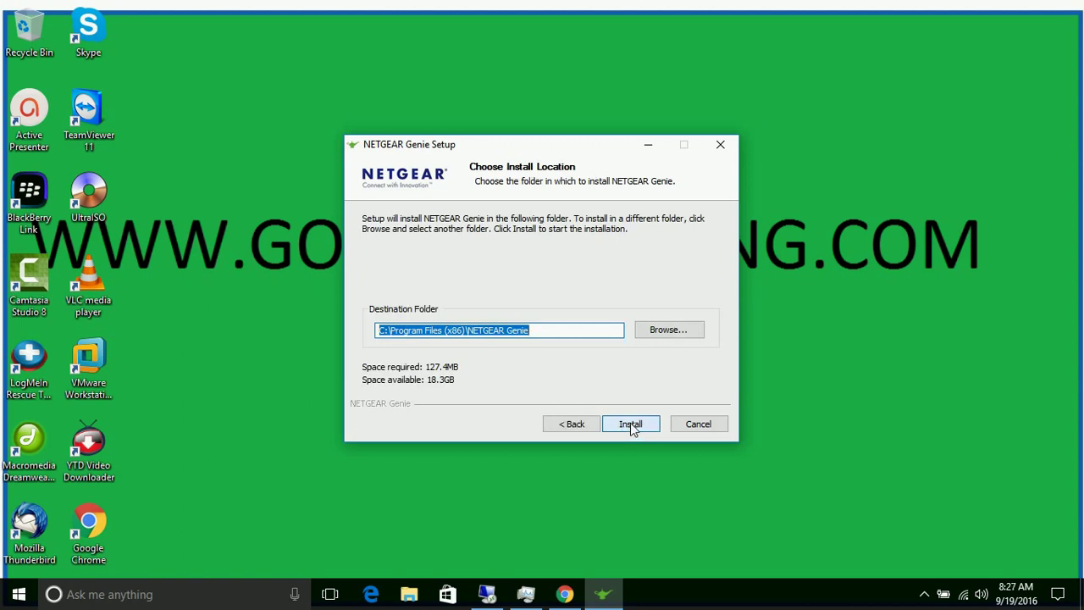
# Step: Install NETGEAR Genie into the default C:\Program Files (x86)\NETGEAR Genie folder
pyautogui.click(630, 423)
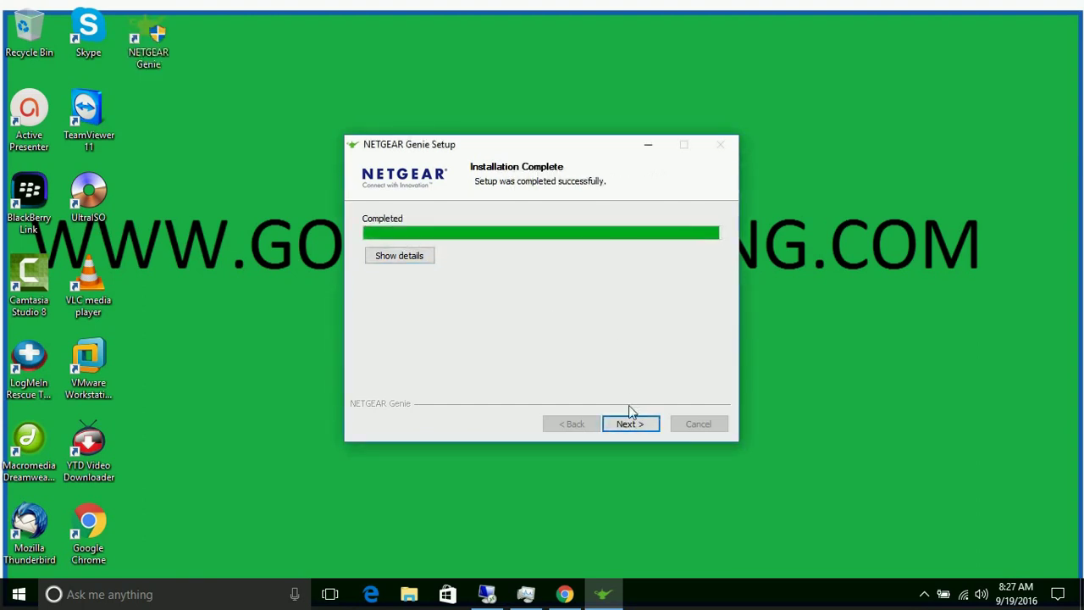
# Step: Close the finished installer with 'Run NETGEAR Genie' left checked so the app launches
pyautogui.click(630, 428)
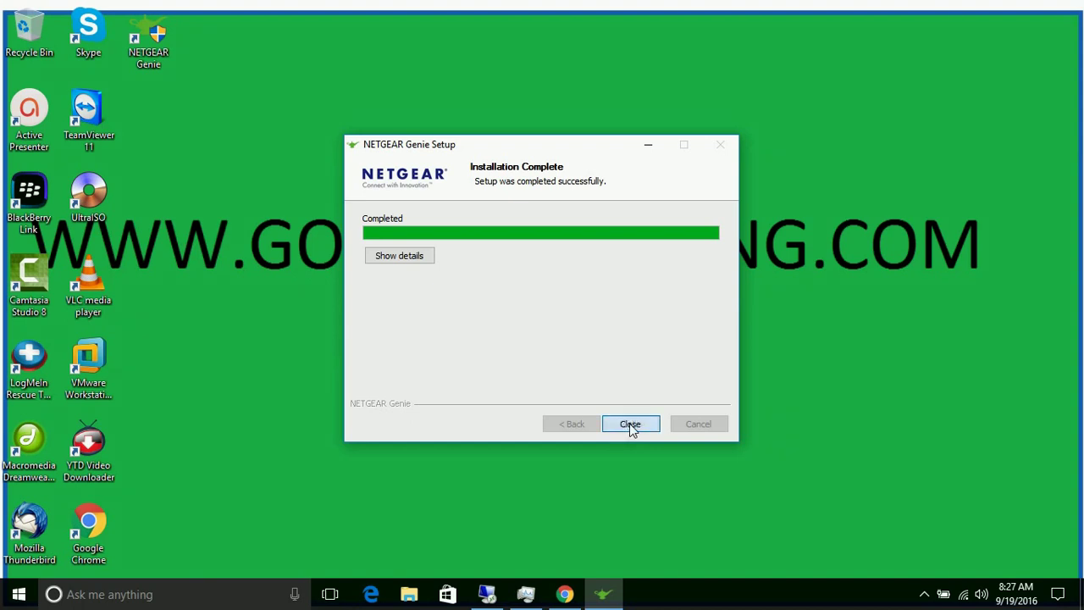
pyautogui.click(631, 428)
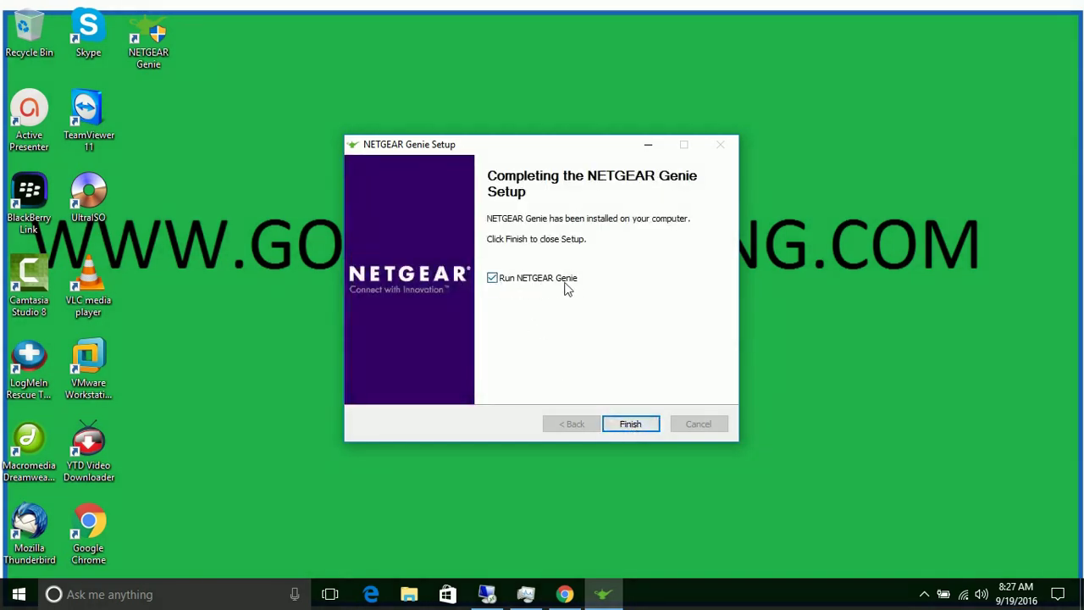
pyautogui.click(625, 424)
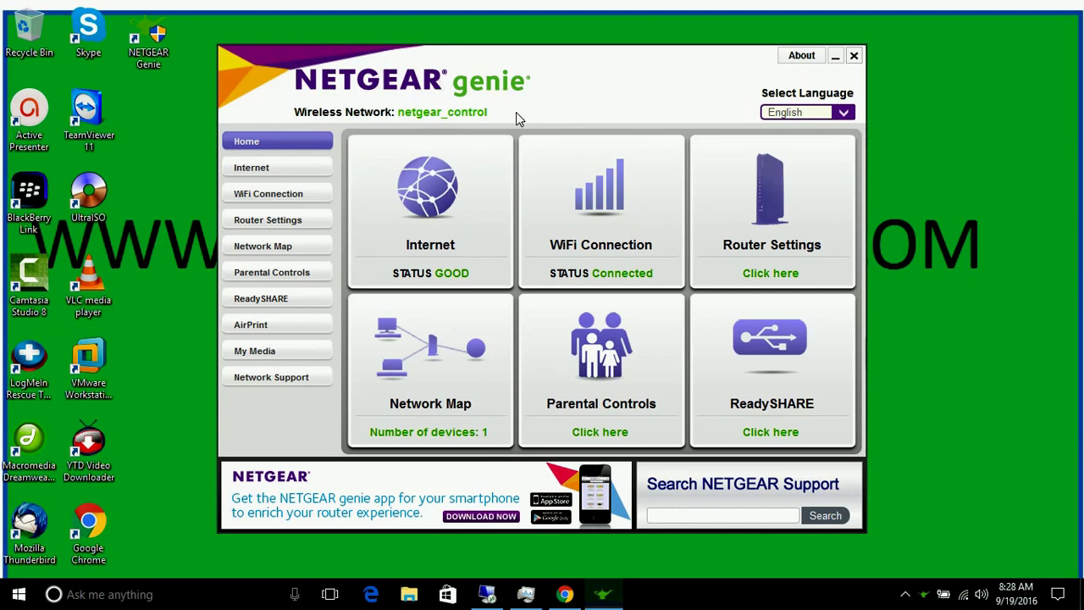
# Step: Minimize Chrome behind the genie app and go to the Parental Controls section
pyautogui.click(563, 595)
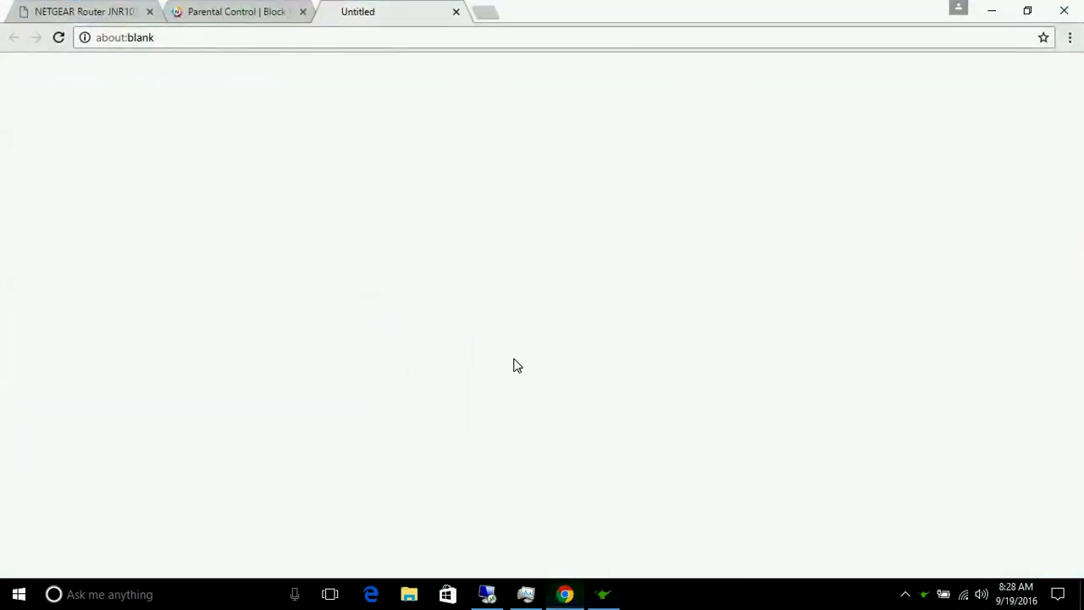
pyautogui.click(95, 11)
pyautogui.click(602, 594)
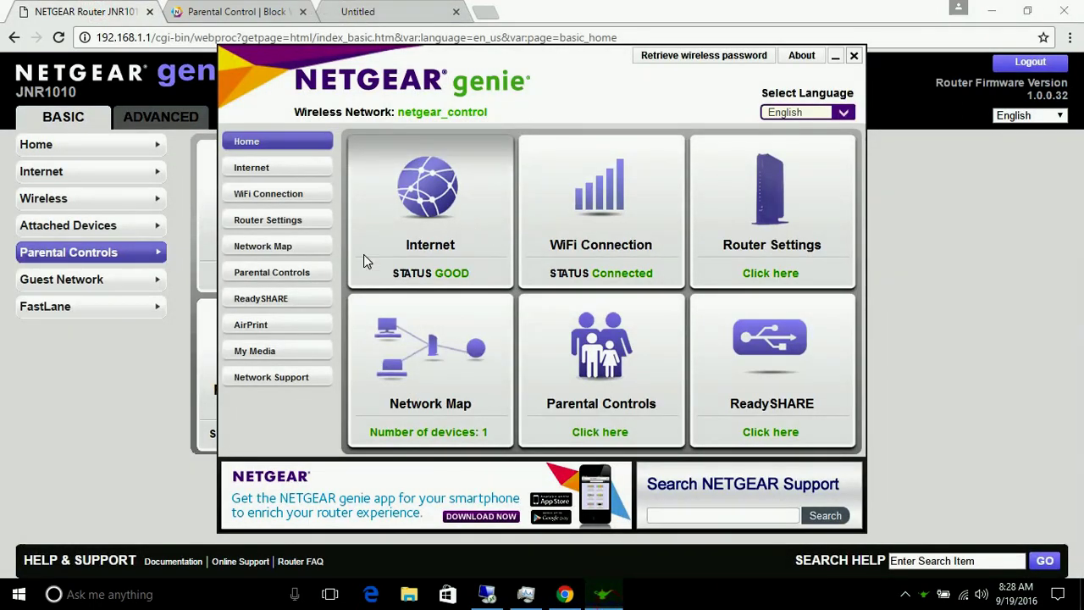
pyautogui.click(992, 16)
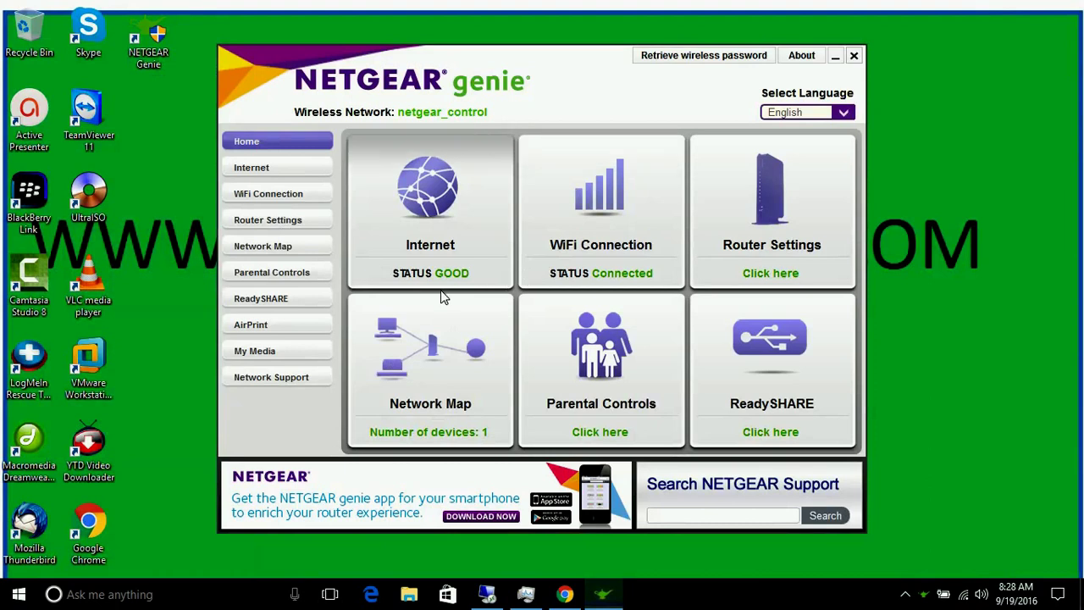
pyautogui.click(265, 274)
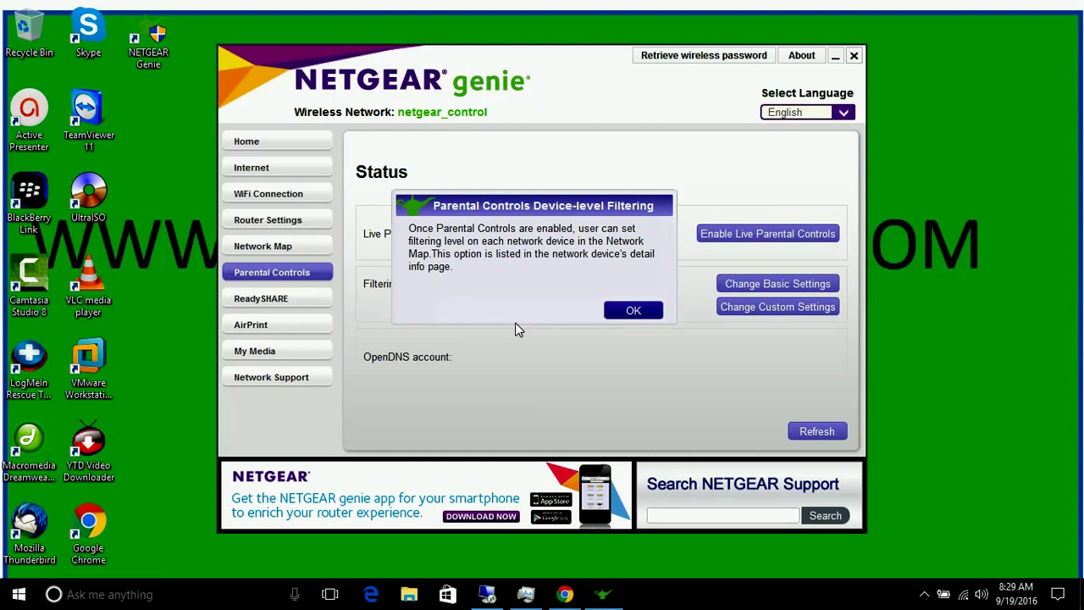
# Step: Dismiss the Device-level Filtering notice and choose Change Basic Settings to reach OpenDNS sign-in
pyautogui.click(622, 313)
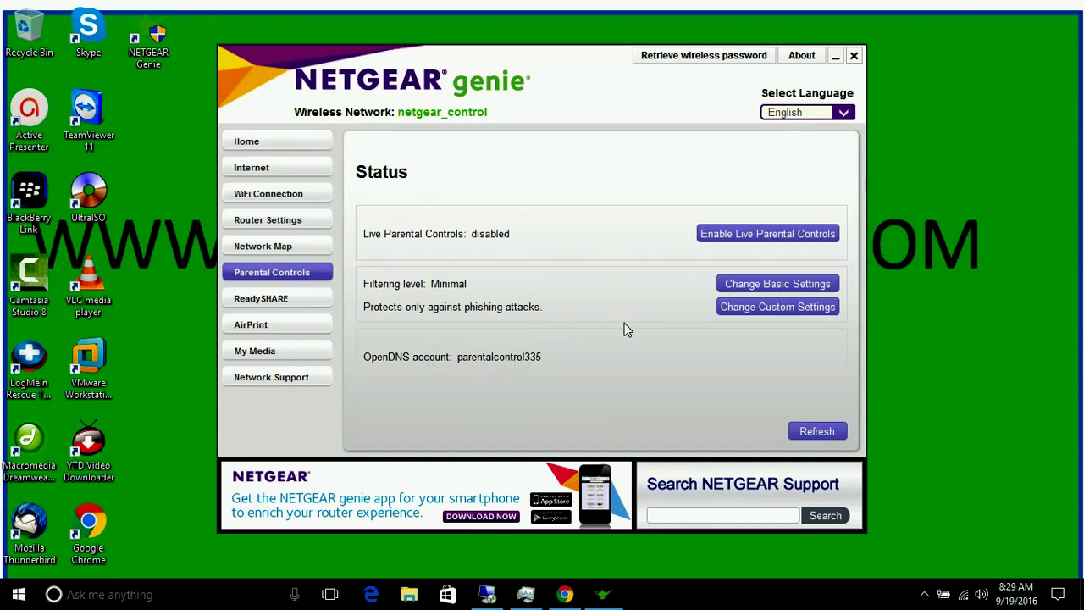
pyautogui.click(760, 288)
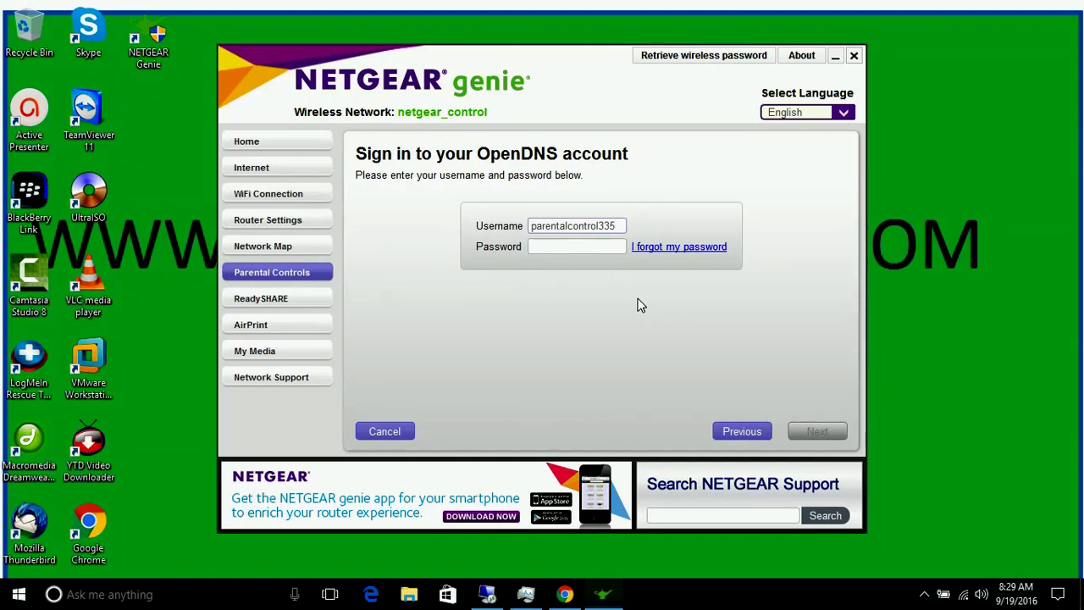
# Step: Enter the OpenDNS account password and sign in
pyautogui.click(925, 595)
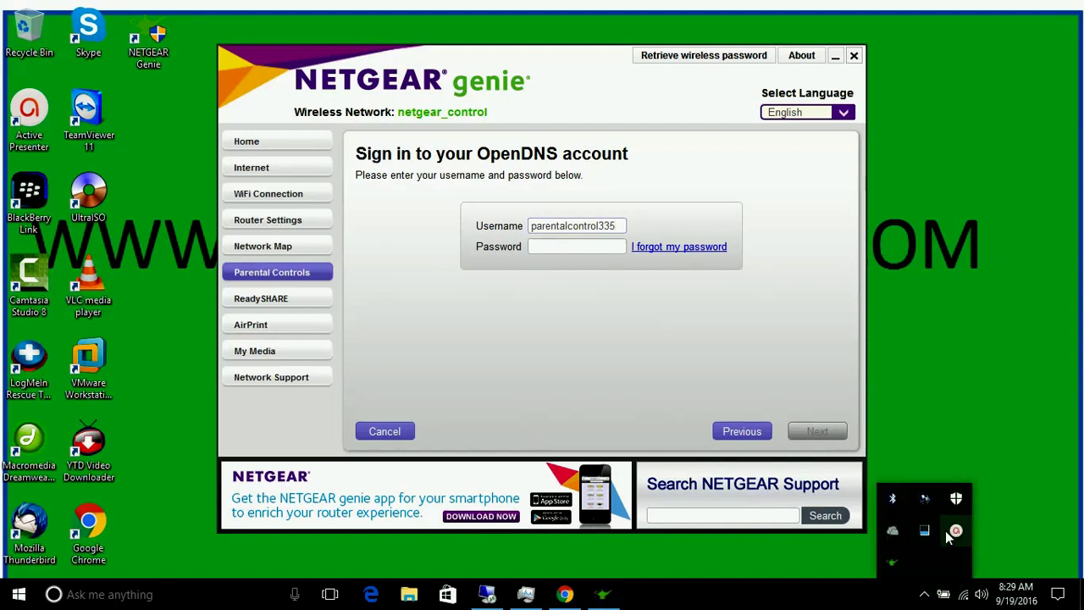
pyautogui.moveTo(956, 531)
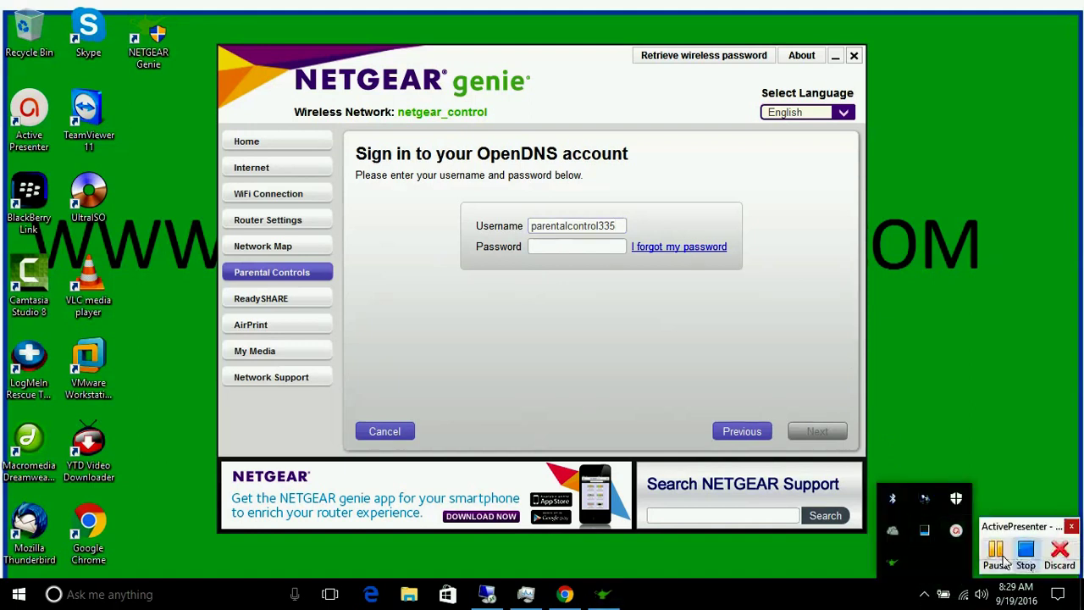
pyautogui.click(1026, 551)
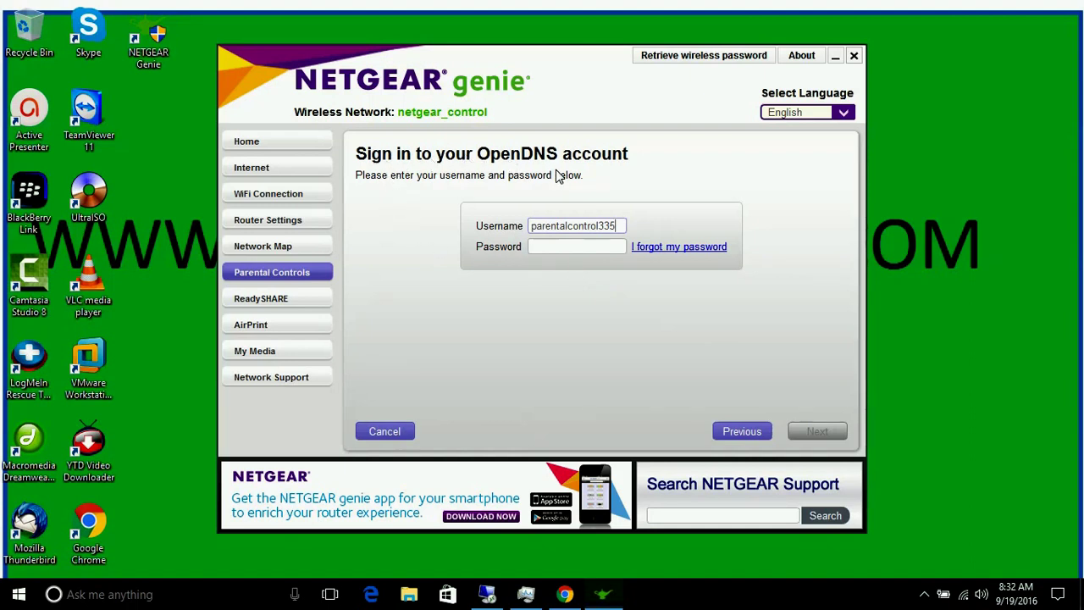
pyautogui.click(554, 250)
pyautogui.write('•••••••••••')
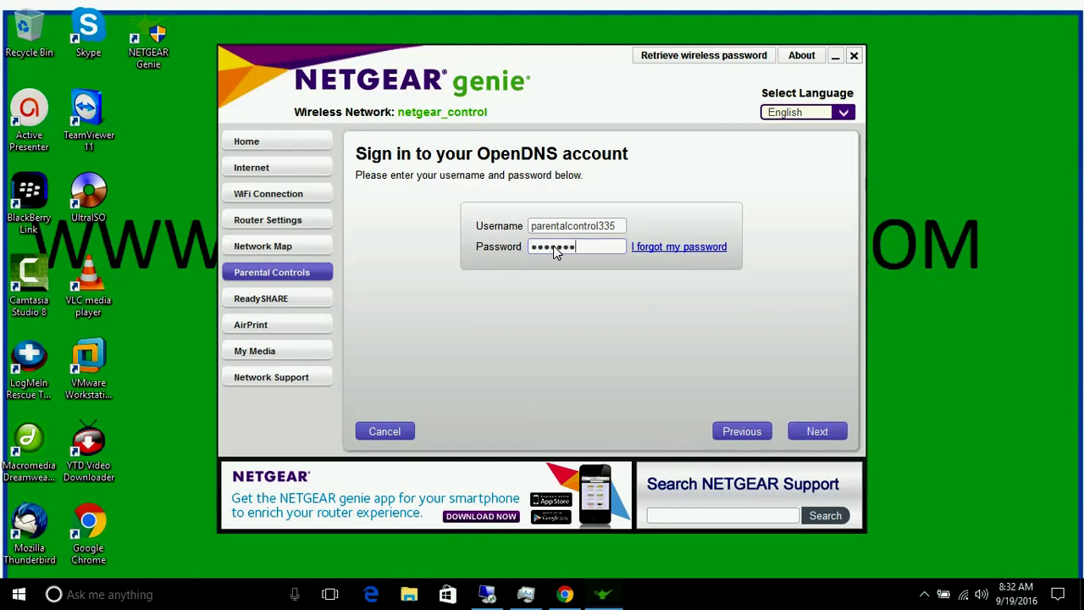
pyautogui.click(832, 430)
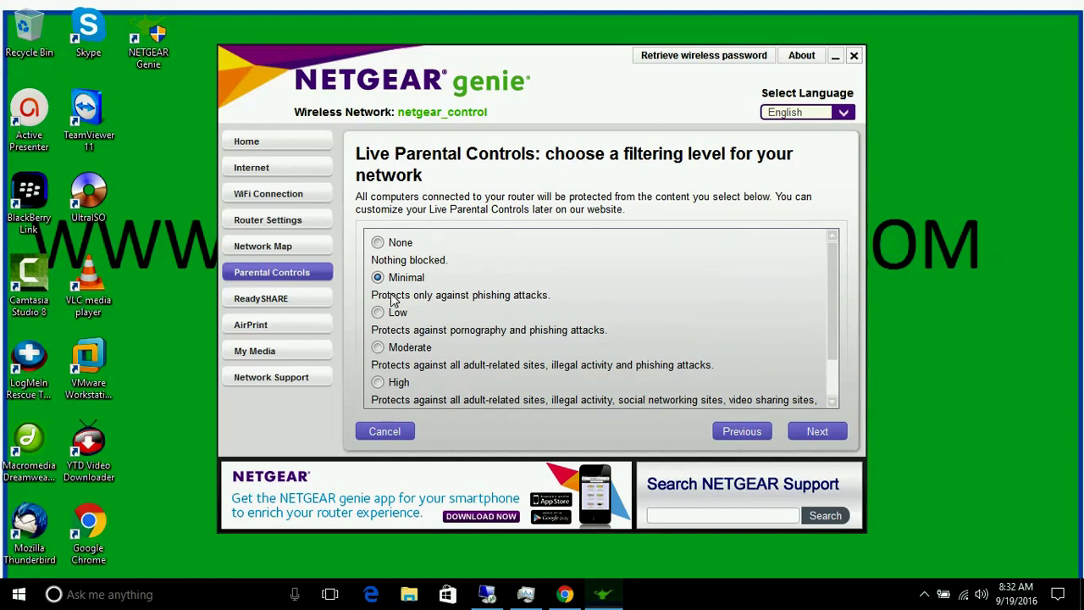
# Step: Select the High filtering level and apply it to the network
pyautogui.scroll(-1, 515, 301)
pyautogui.scroll(1, 515, 302)
pyautogui.scroll(-1, 569, 322)
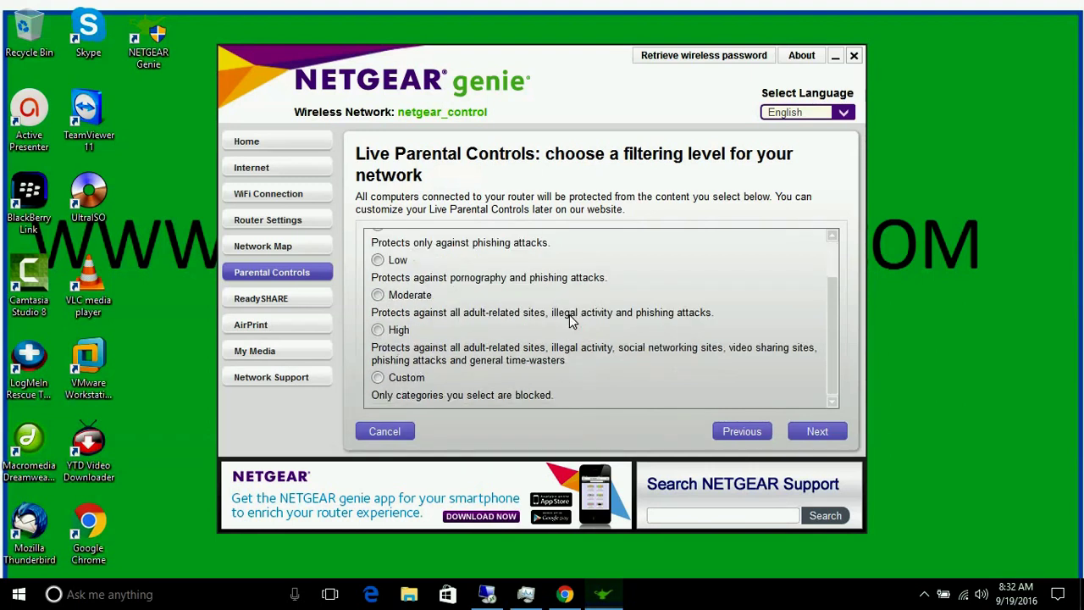
pyautogui.click(378, 330)
pyautogui.click(821, 434)
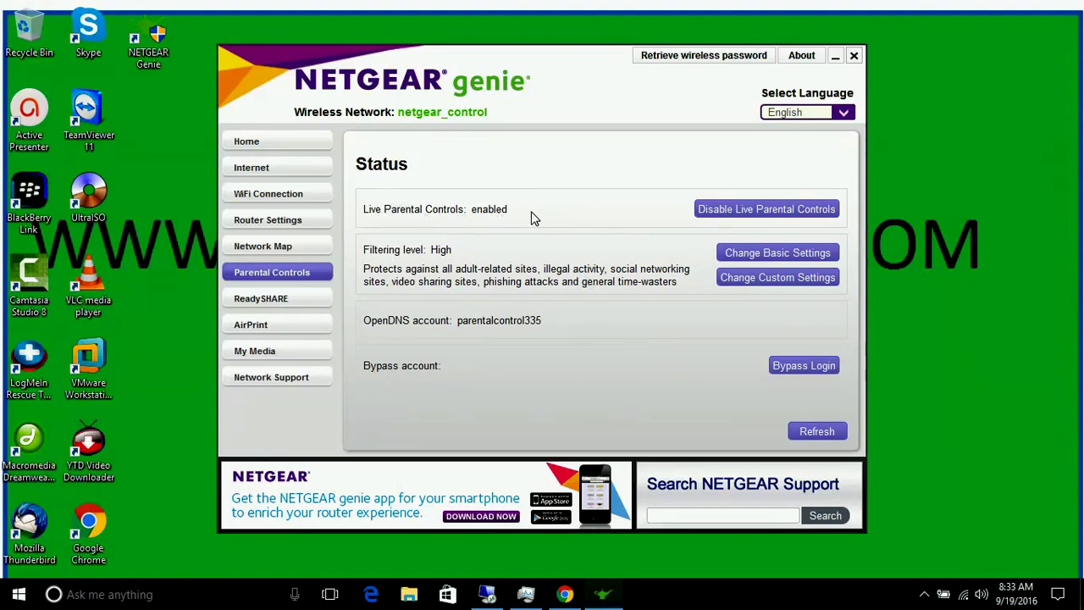
# Step: Refresh the status, reopen Change Basic Settings, and go back to the wizard's first page
pyautogui.click(817, 433)
pyautogui.click(766, 257)
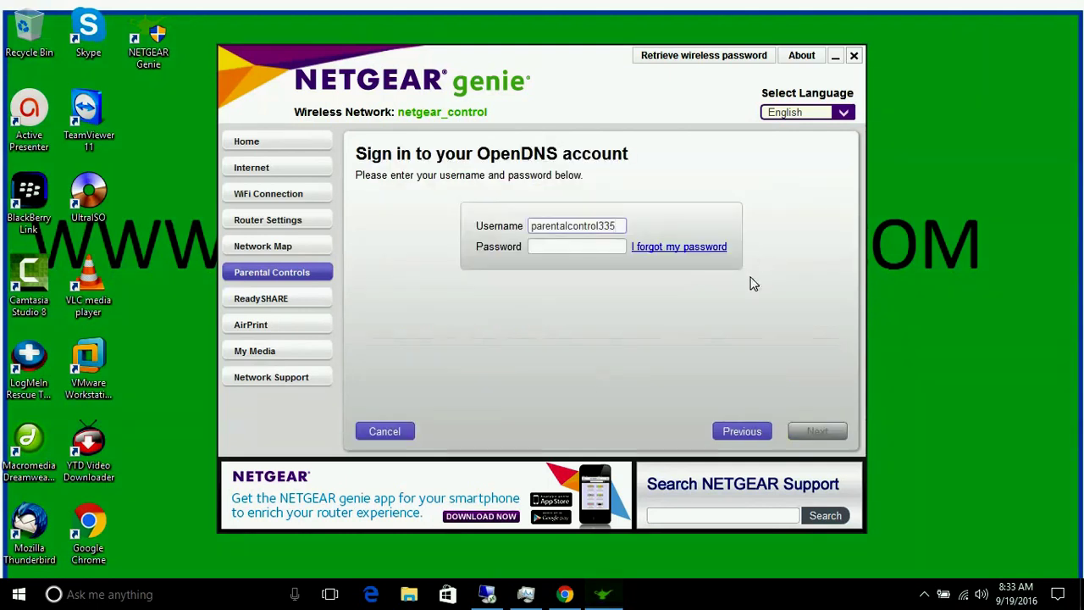
pyautogui.click(732, 423)
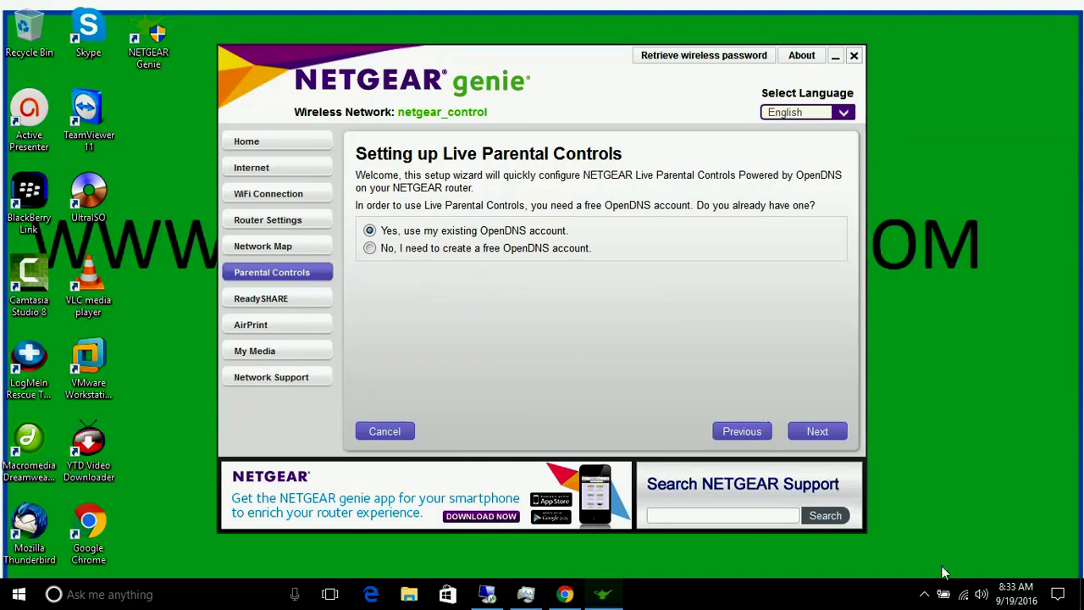
pyautogui.click(924, 596)
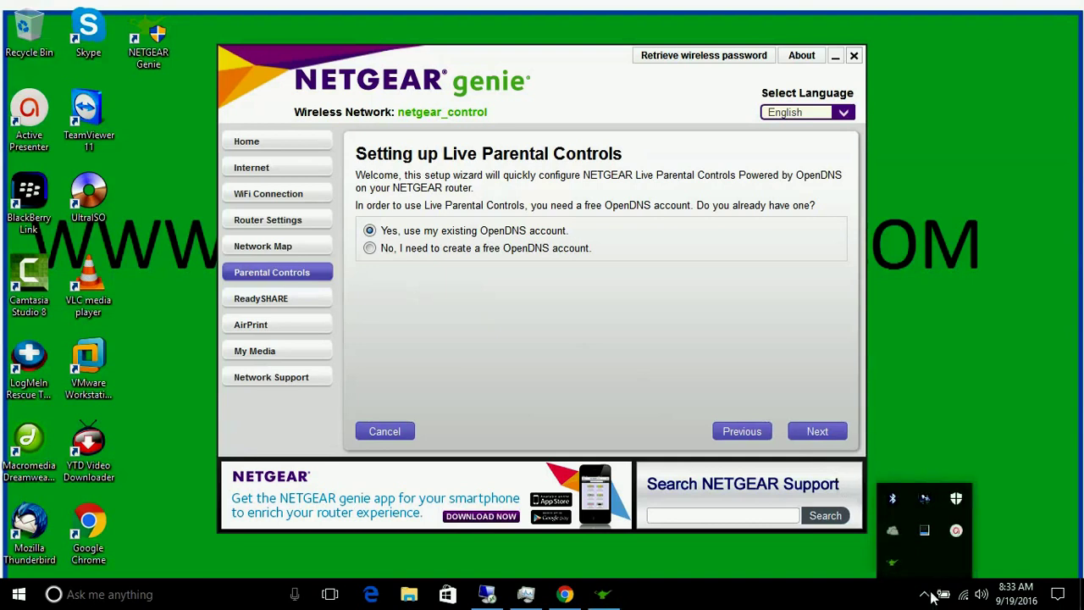
# Step: Bring up the form for creating a new OpenDNS account
pyautogui.click(957, 530)
pyautogui.click(987, 552)
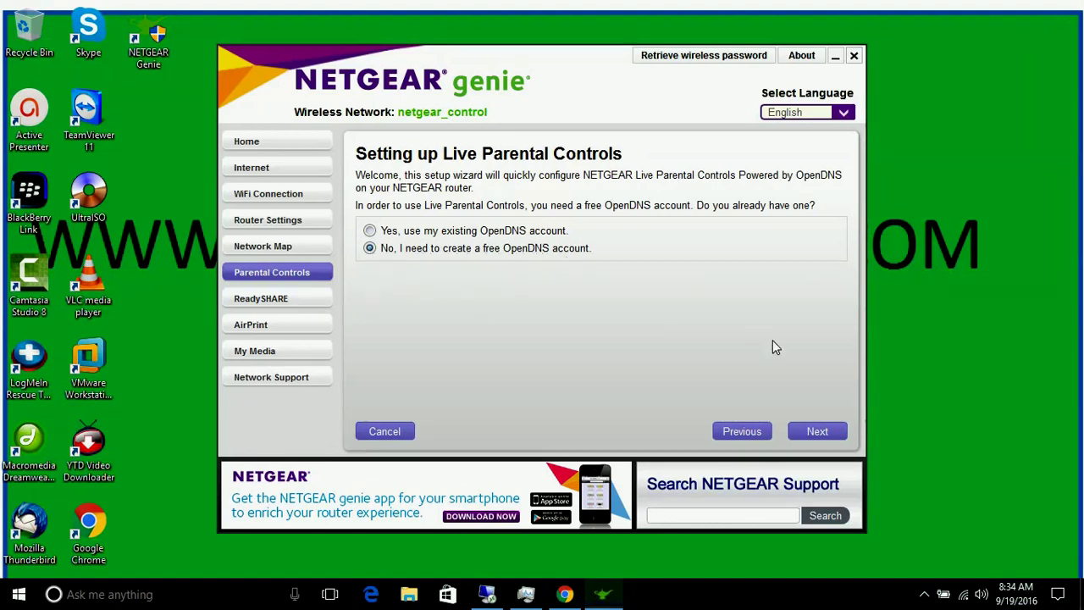
pyautogui.click(811, 431)
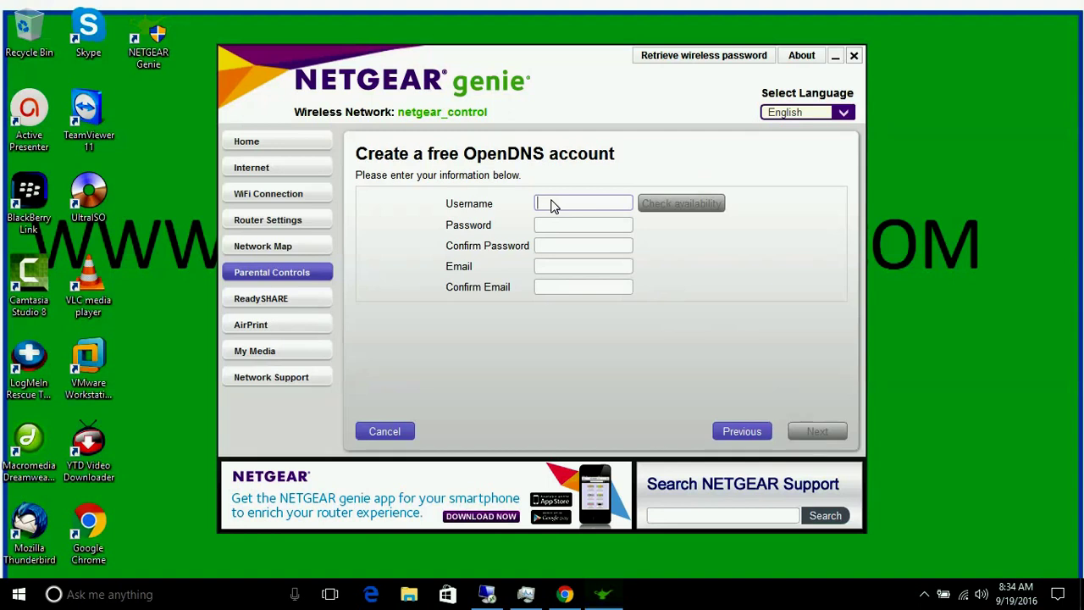
# Step: Step through the new-account fields, then return to the existing-account choice page
pyautogui.click(554, 226)
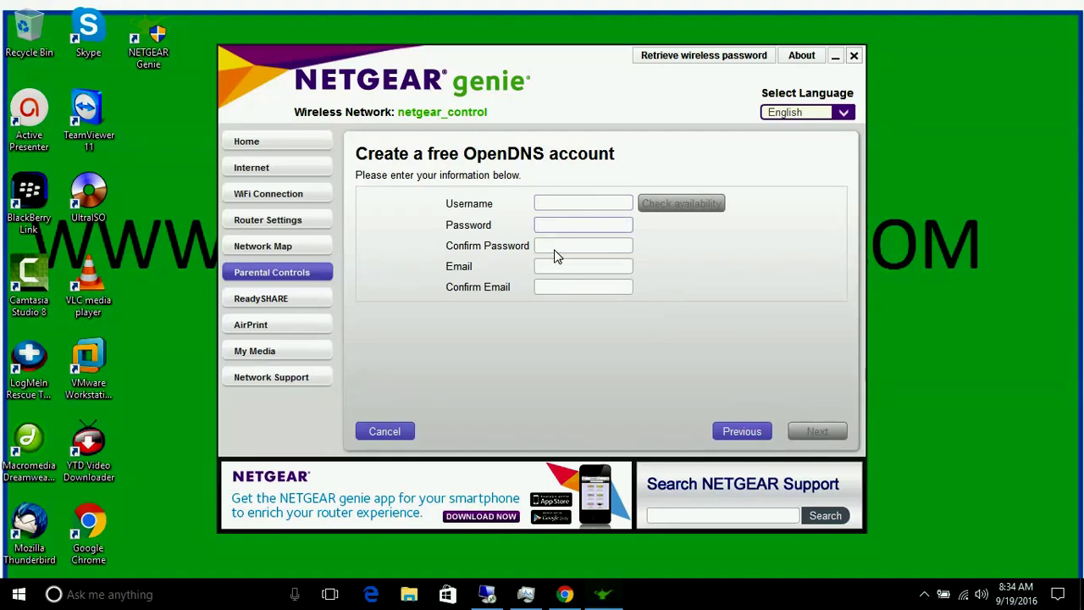
pyautogui.click(555, 253)
pyautogui.click(554, 266)
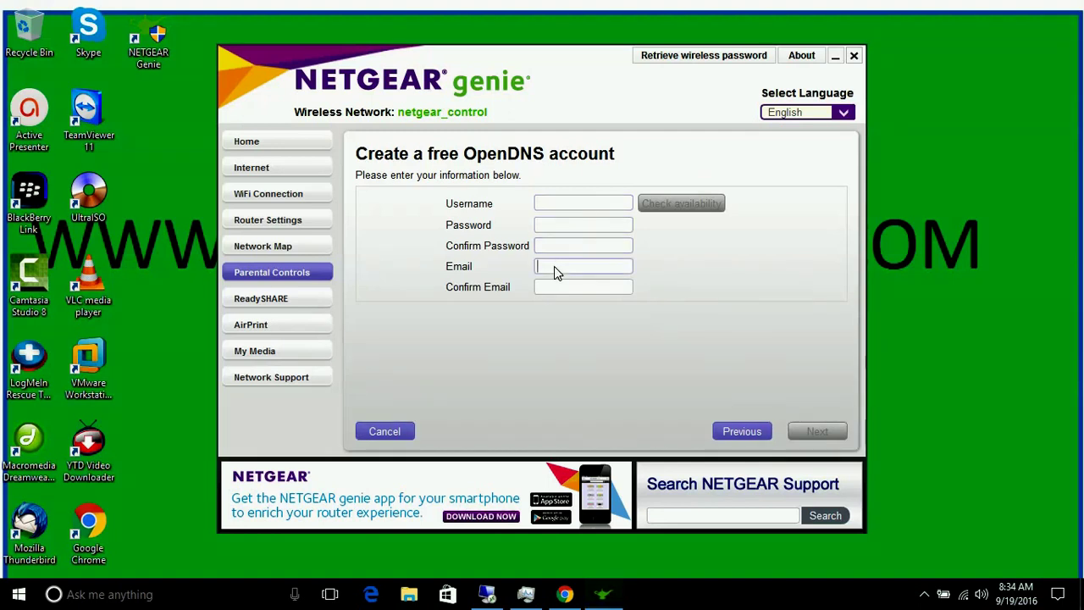
pyautogui.click(552, 289)
pyautogui.click(736, 433)
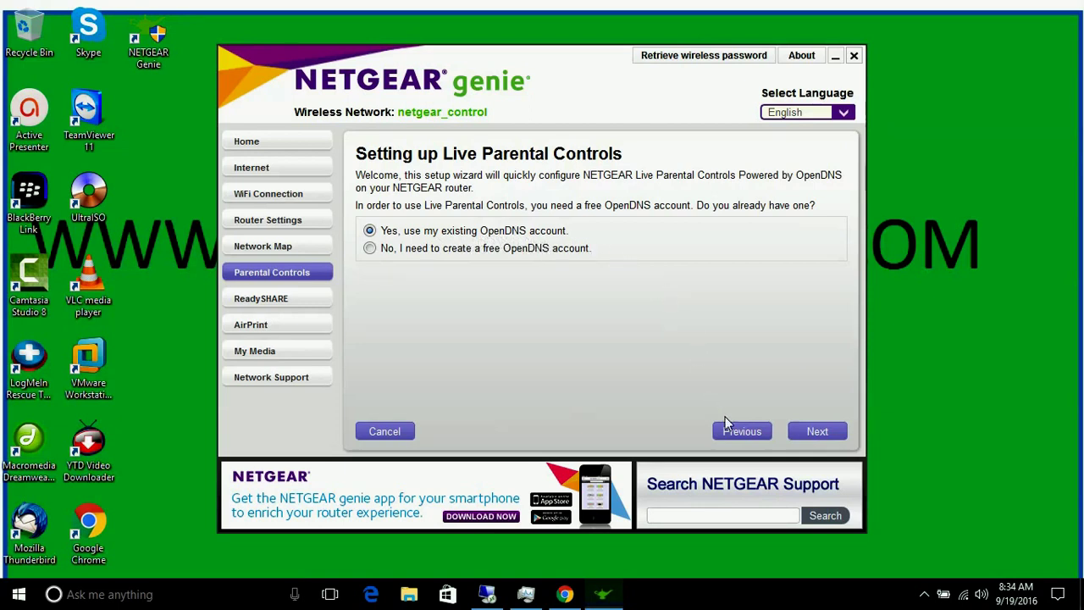
# Step: Enter the OpenDNS username and account password, correcting a typo, and sign in
pyautogui.click(805, 429)
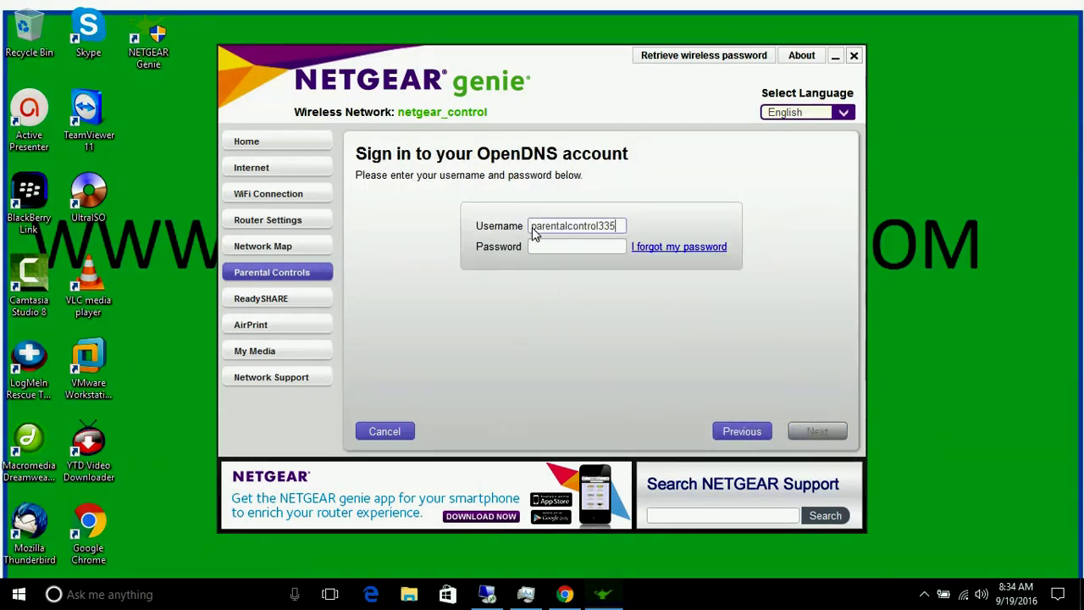
pyautogui.moveTo(532, 227); pyautogui.dragTo(622, 228)
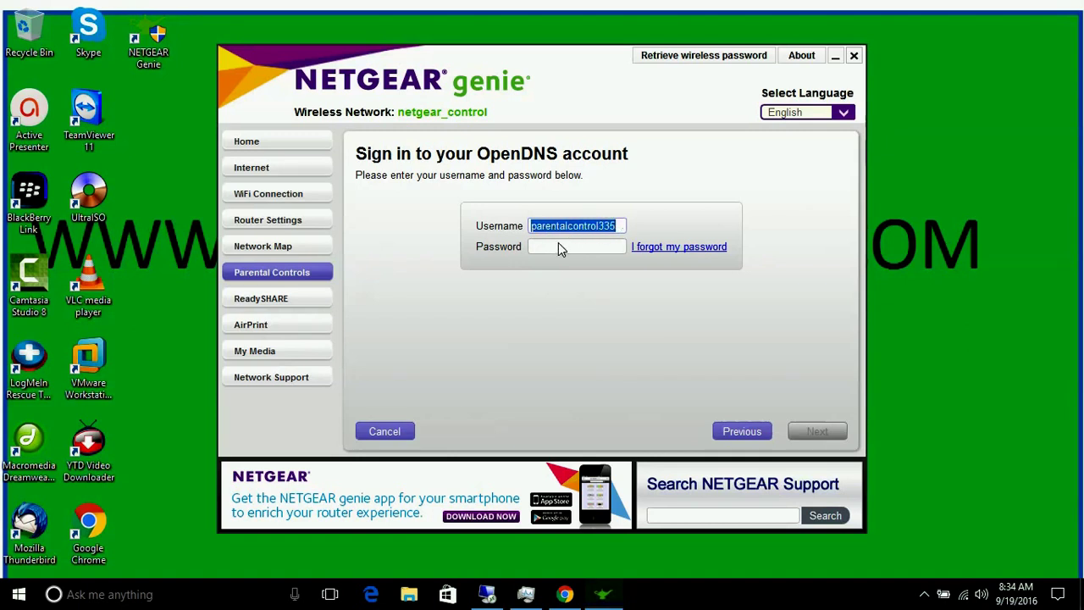
pyautogui.click(555, 250)
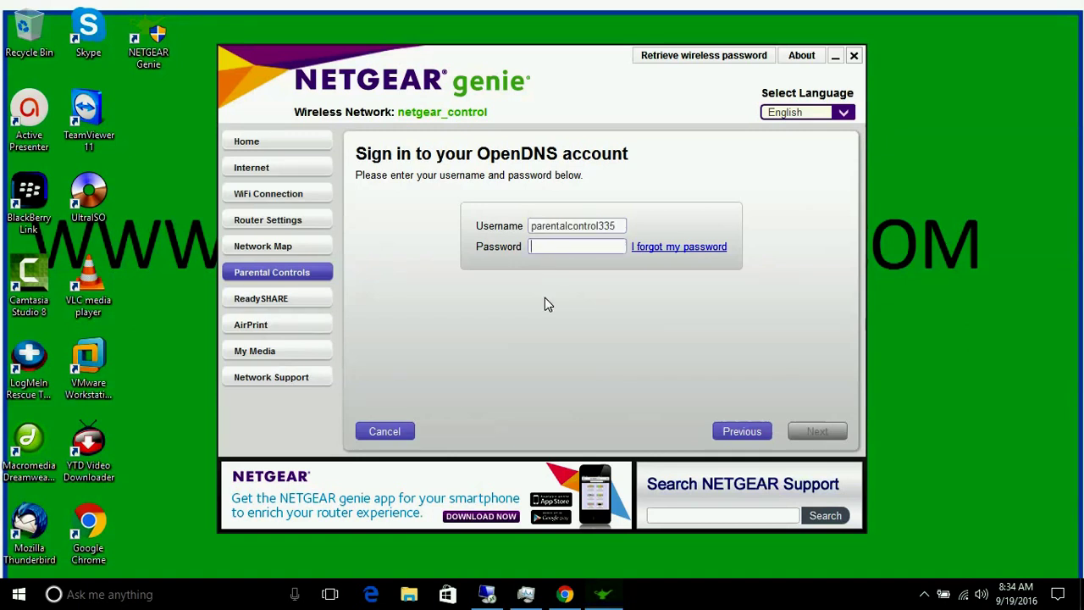
pyautogui.write('••')
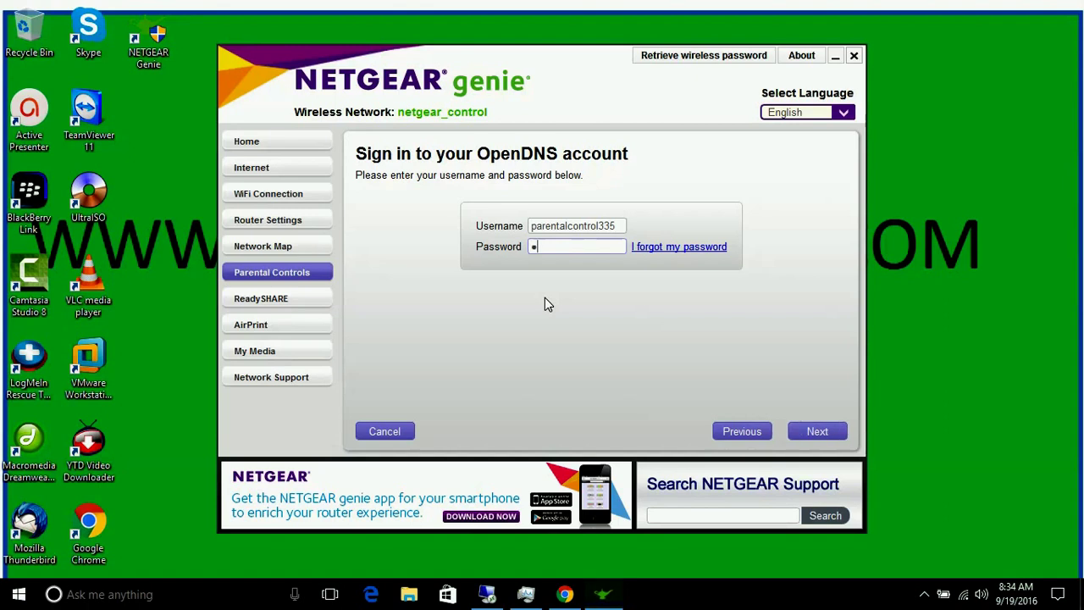
pyautogui.press('BackSpace')
pyautogui.press('BackSpace')
pyautogui.write('••••••••••')
pyautogui.click(810, 430)
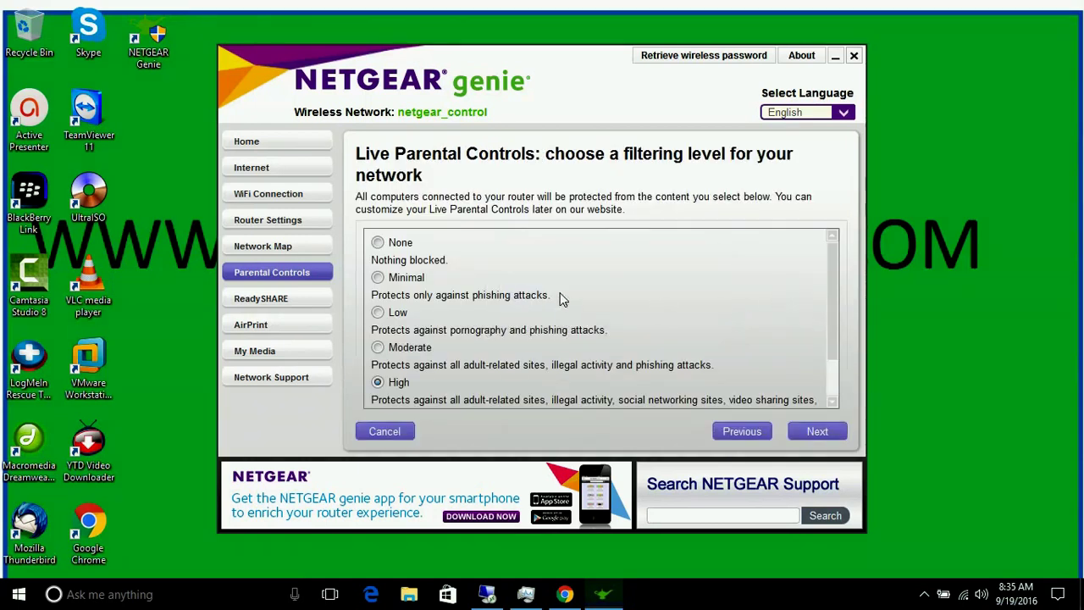
# Step: Keep High as the filtering level and finish the Live Parental Controls setup
pyautogui.scroll(-1, 532, 315)
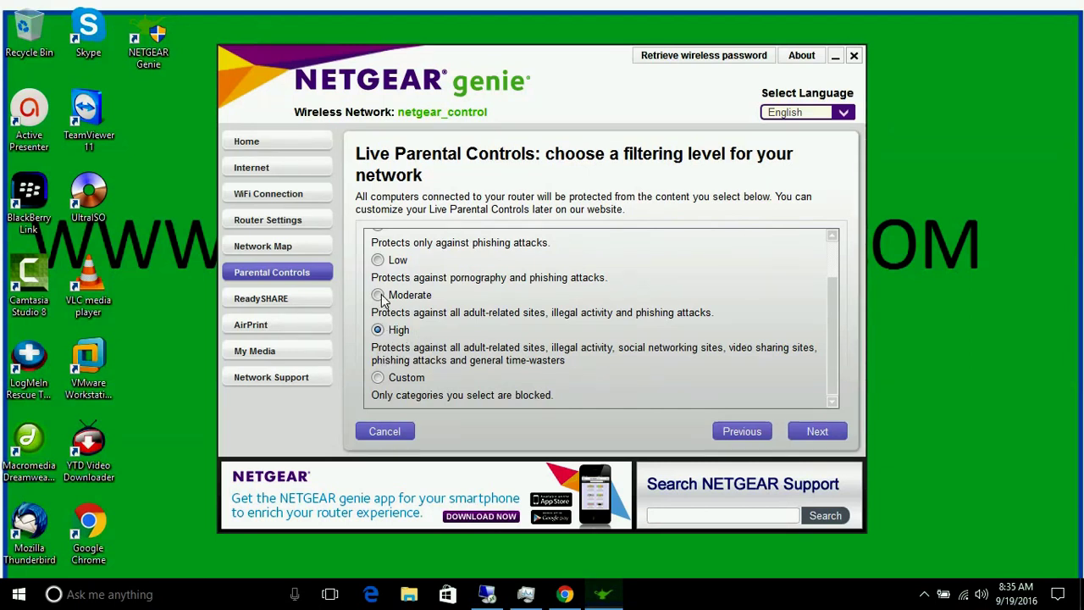
pyautogui.scroll(1, 395, 283)
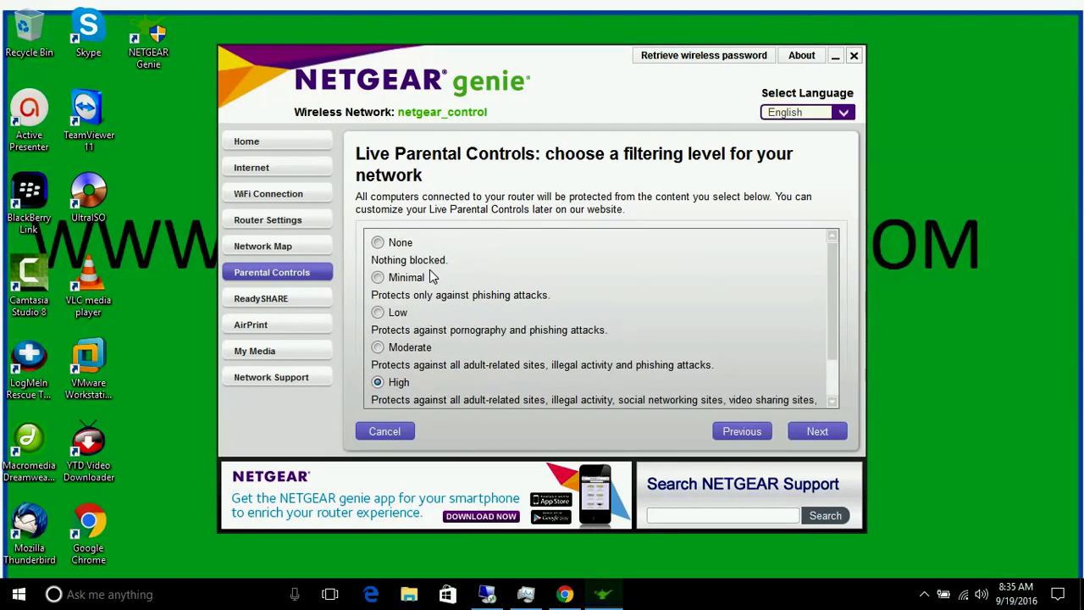
pyautogui.click(816, 432)
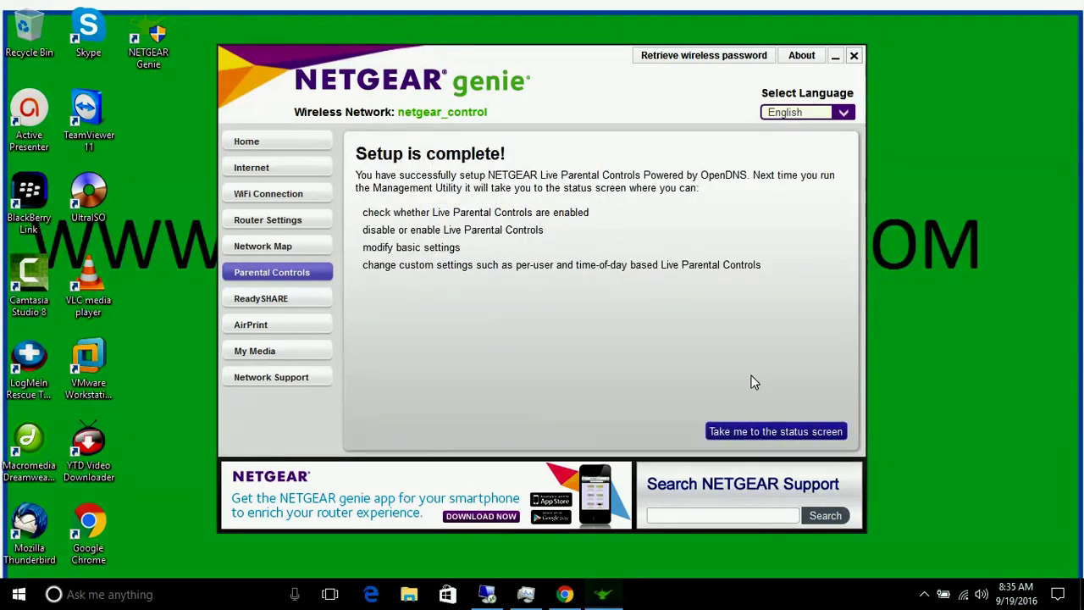
# Step: Bring up the Live Parental Controls status screen and recheck that controls are enabled
pyautogui.click(767, 433)
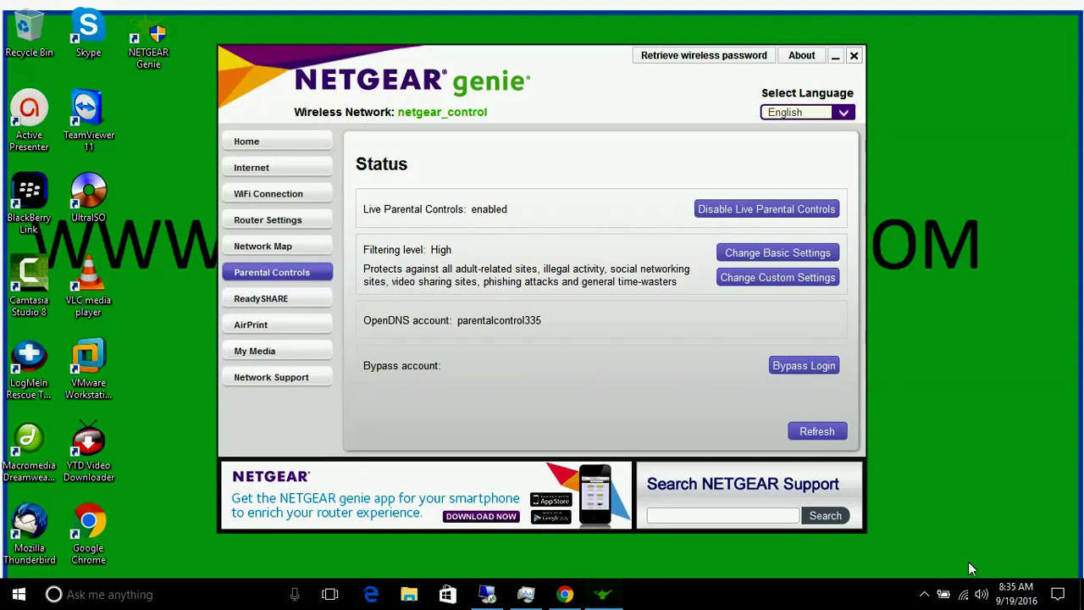
pyautogui.click(924, 598)
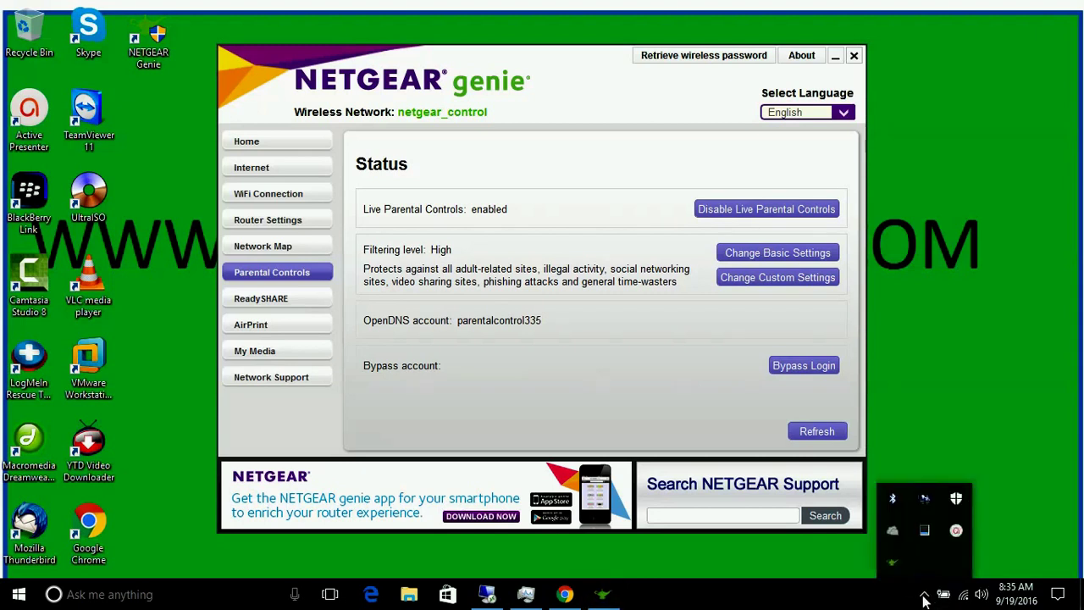
pyautogui.click(956, 531)
pyautogui.click(1003, 558)
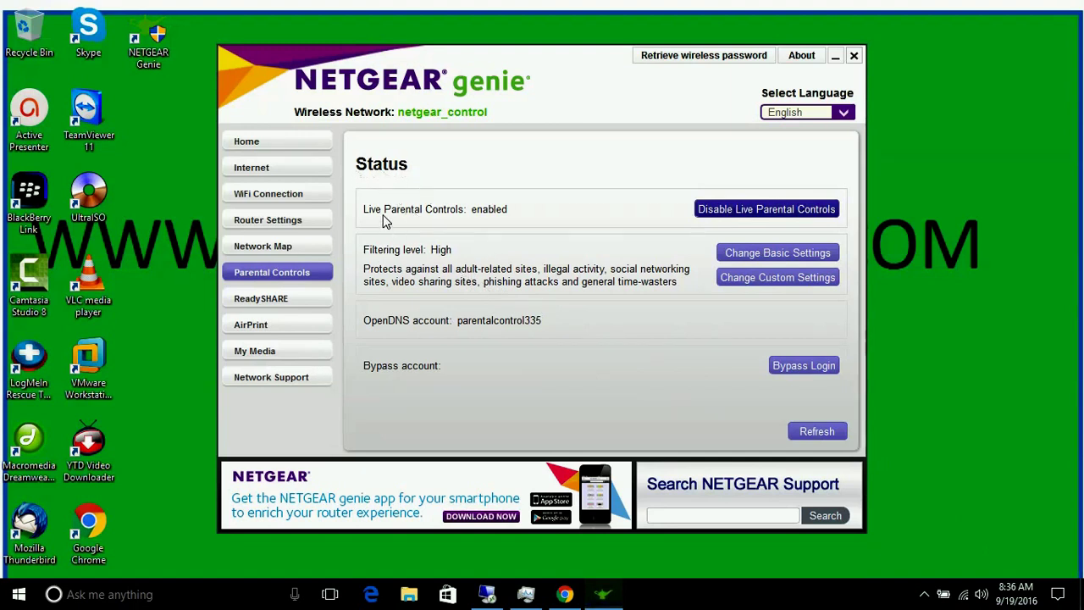
pyautogui.click(811, 436)
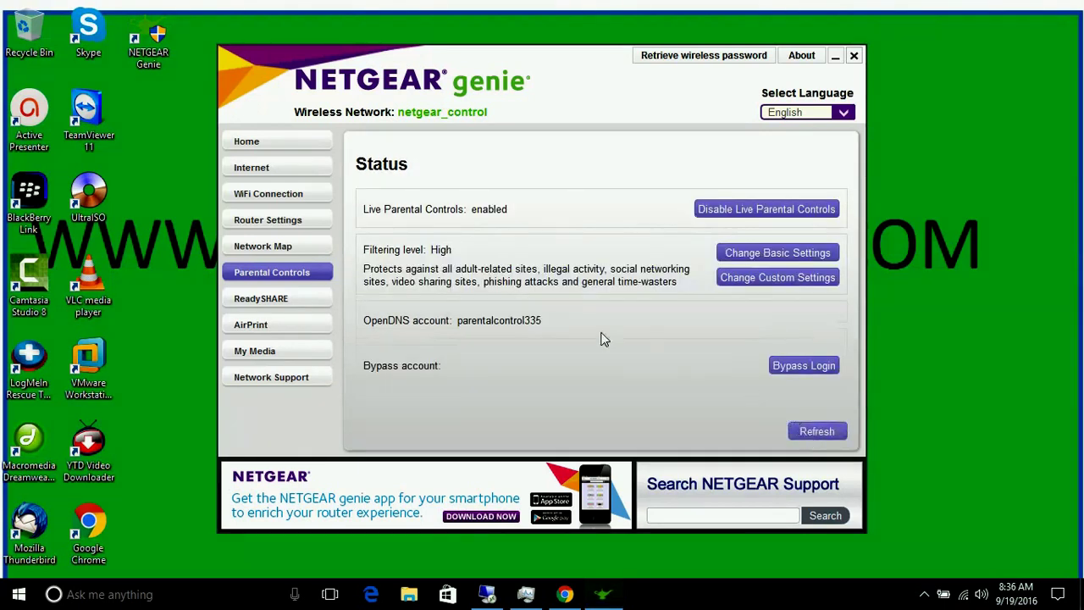
# Step: Try the bypass account login, reload bypass info, and return to the status screen
pyautogui.click(794, 365)
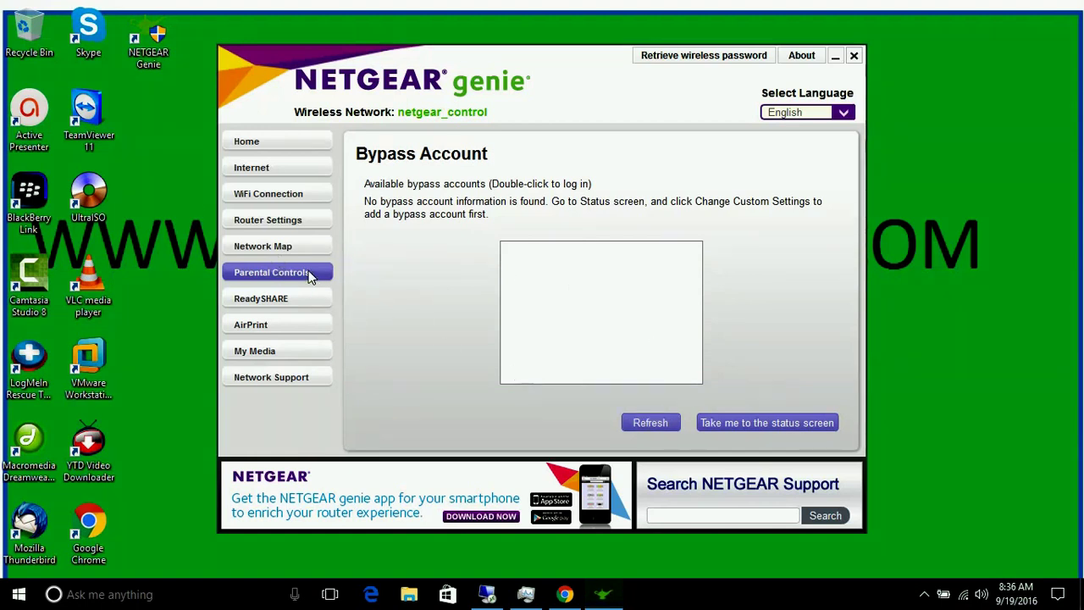
pyautogui.click(251, 293)
pyautogui.click(252, 271)
pyautogui.click(653, 420)
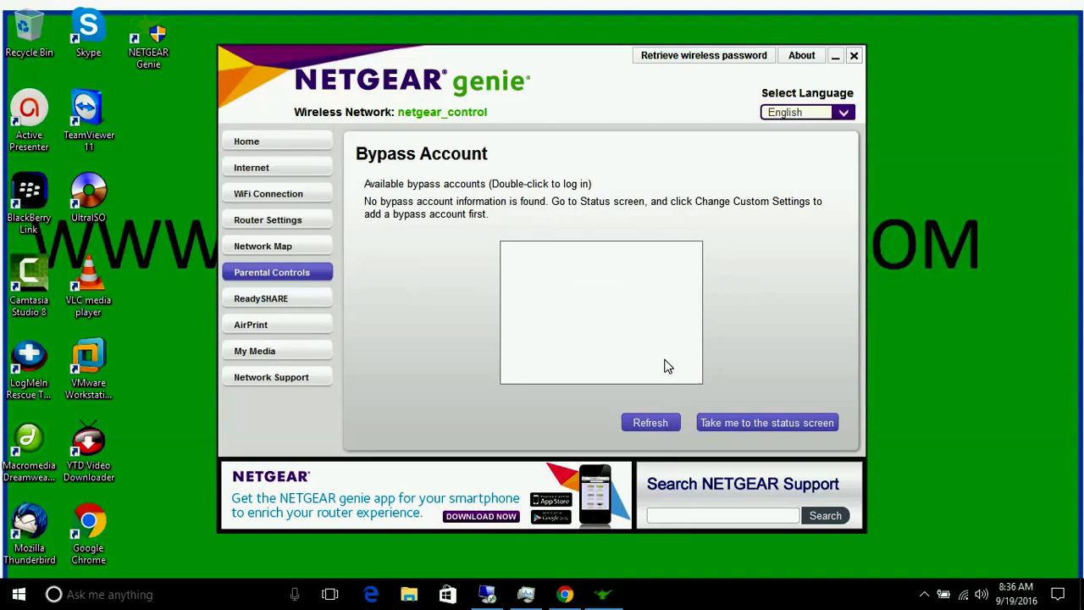
pyautogui.click(774, 422)
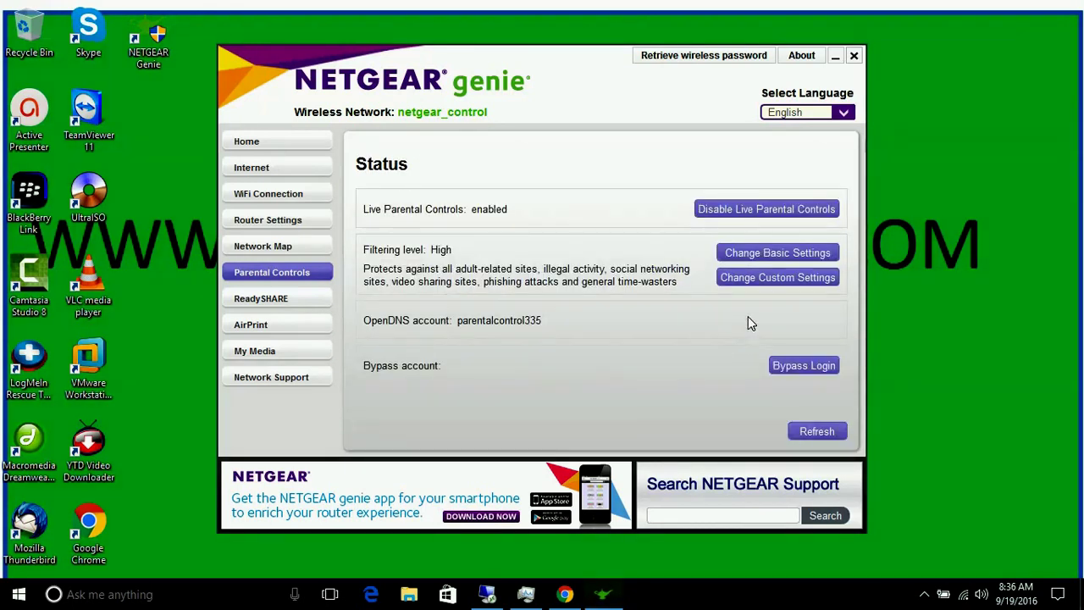
# Step: Open the online custom filtering settings (Change Custom Settings) in Google Chrome
pyautogui.click(749, 278)
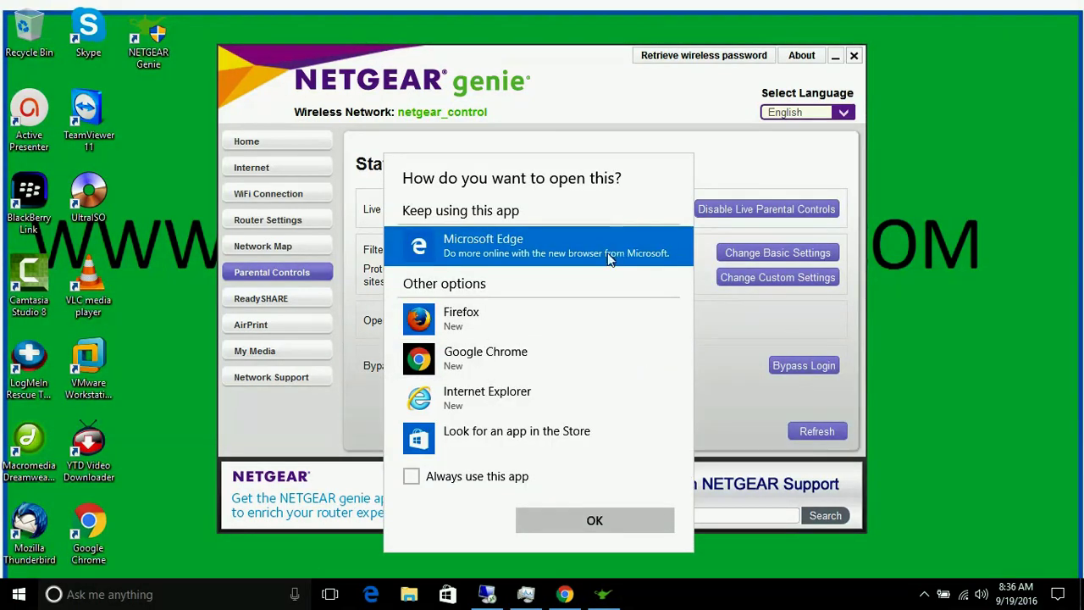
pyautogui.click(464, 363)
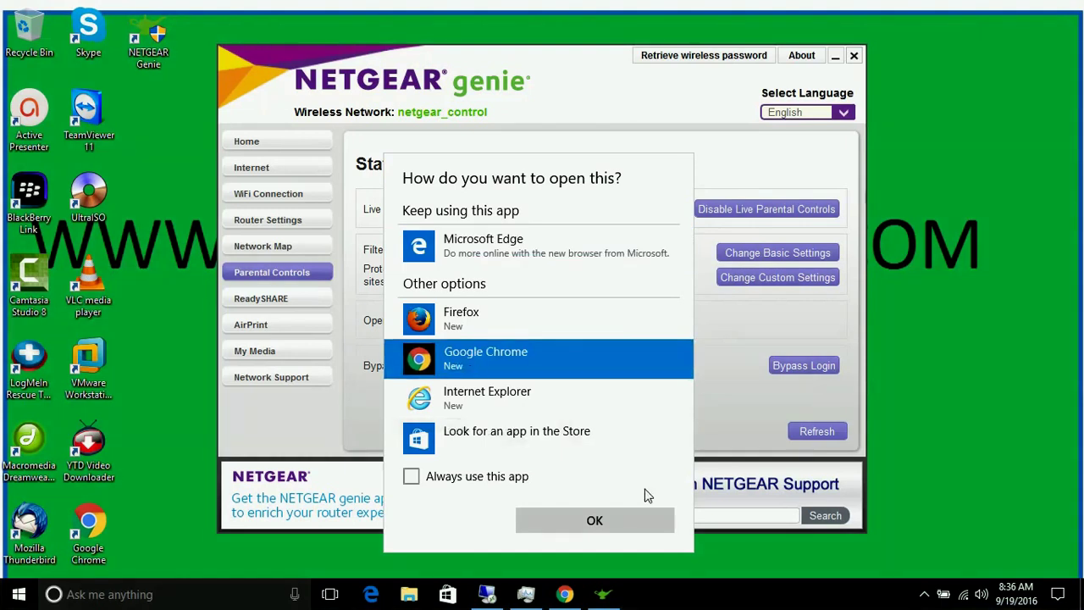
pyautogui.click(584, 522)
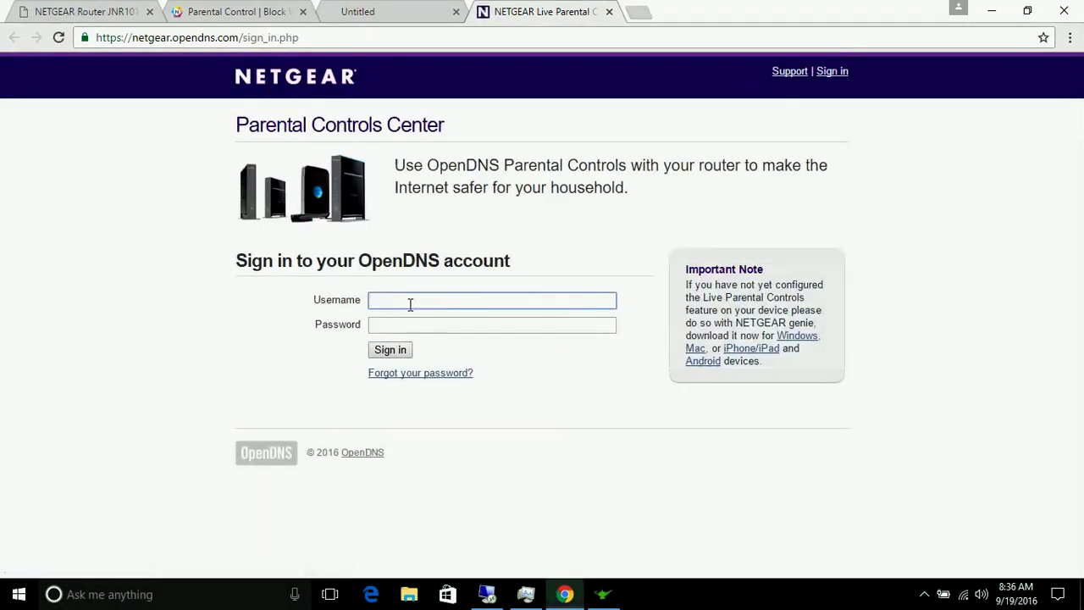
# Step: Sign in to OpenDNS with the account username and password
pyautogui.click(410, 299)
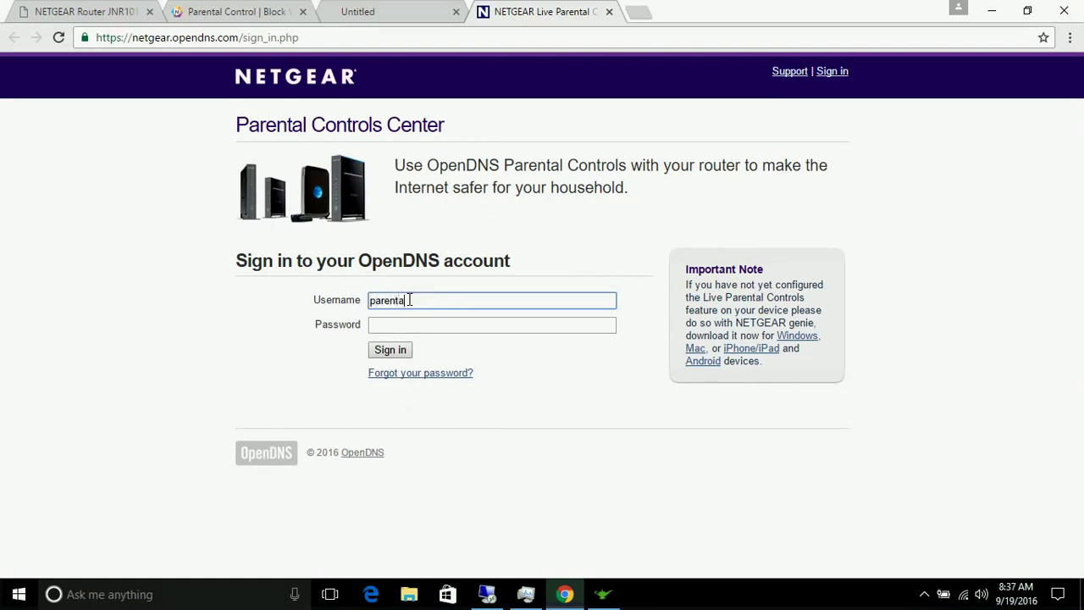
pyautogui.write('parentalcontrol335')
pyautogui.press('Tab')
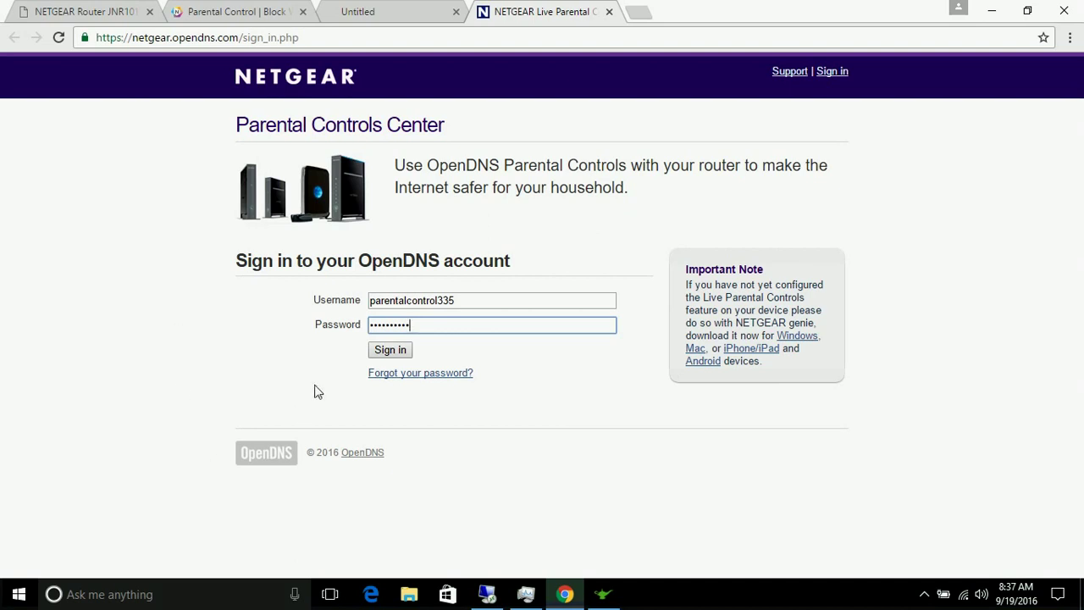
pyautogui.click(386, 350)
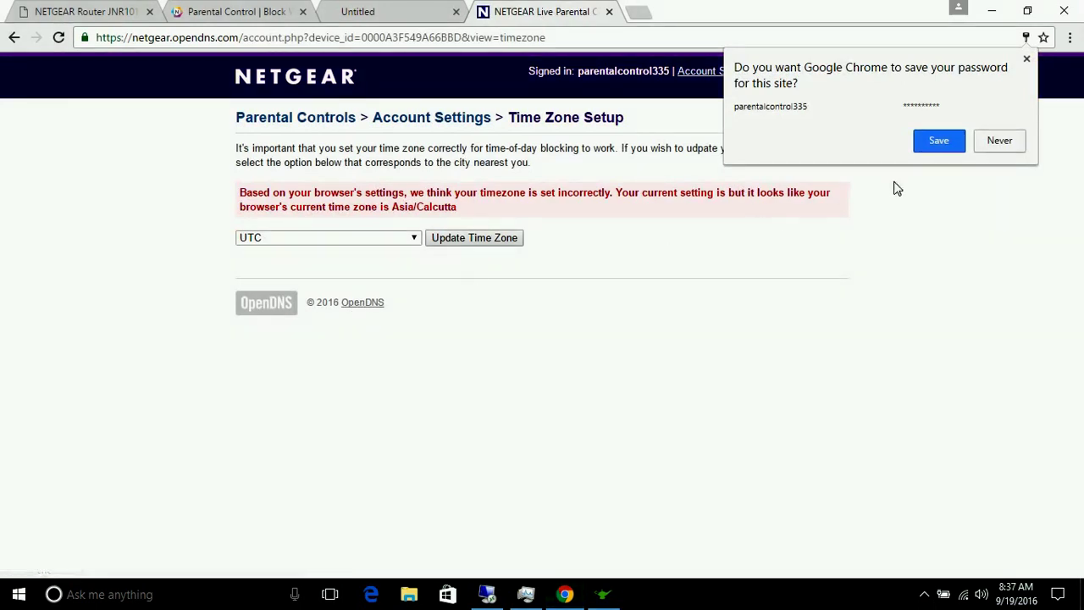
# Step: Decline saving the browser password, then choose Asia/Calcutta as the time zone and save it
pyautogui.click(997, 142)
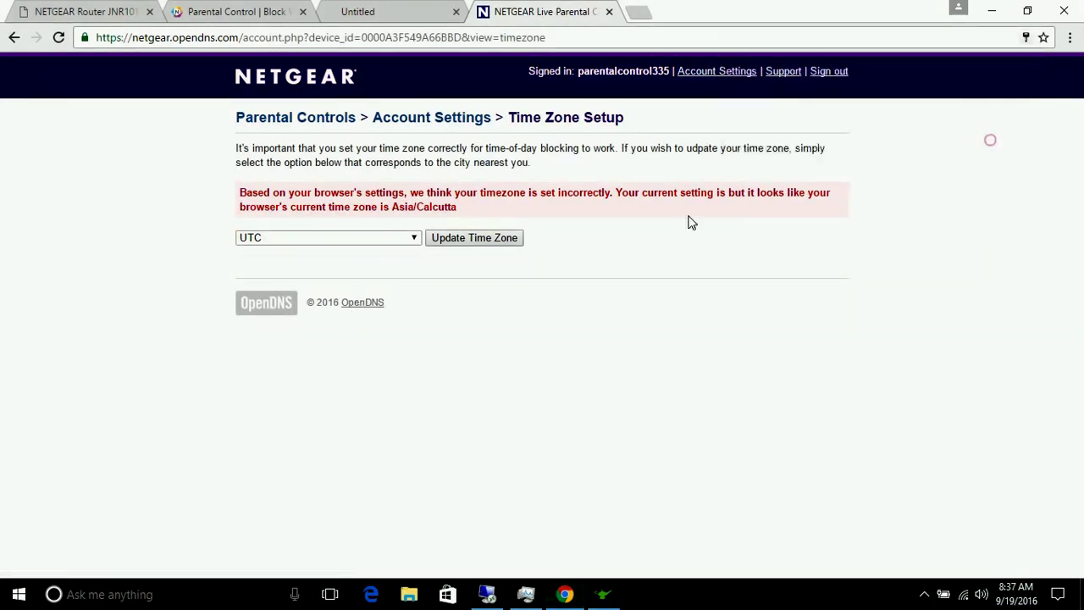
pyautogui.click(409, 240)
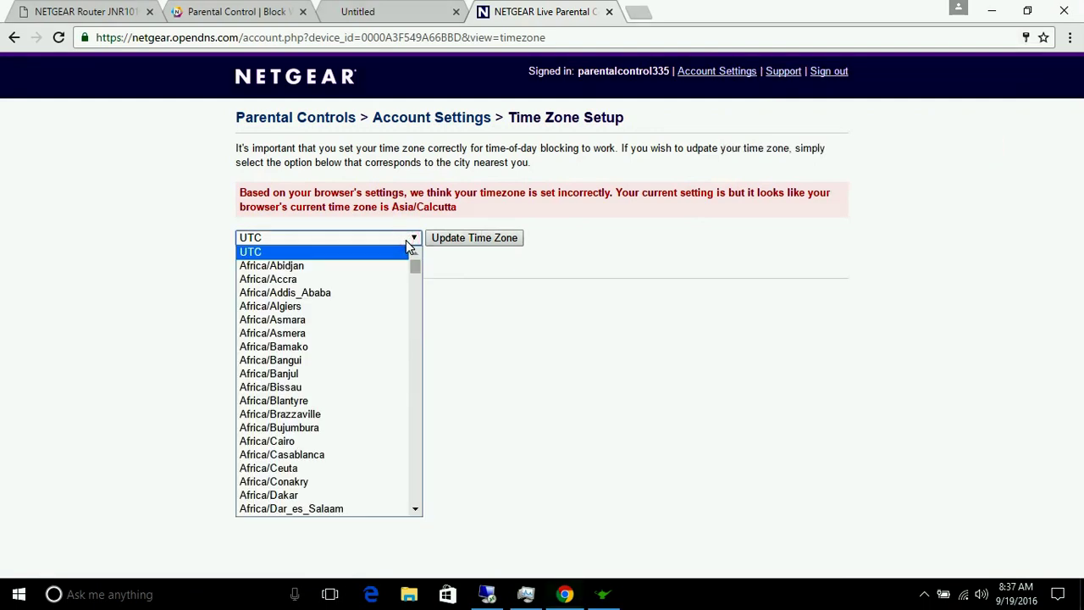
pyautogui.press('Down')
pyautogui.press('Down')
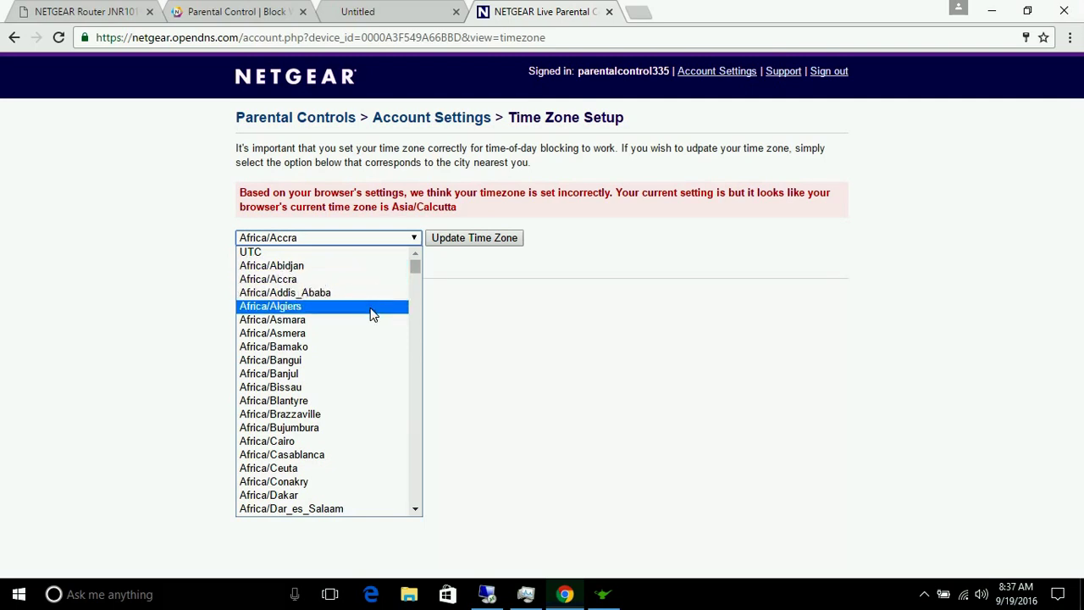
pyautogui.scroll(-10, 370, 310)
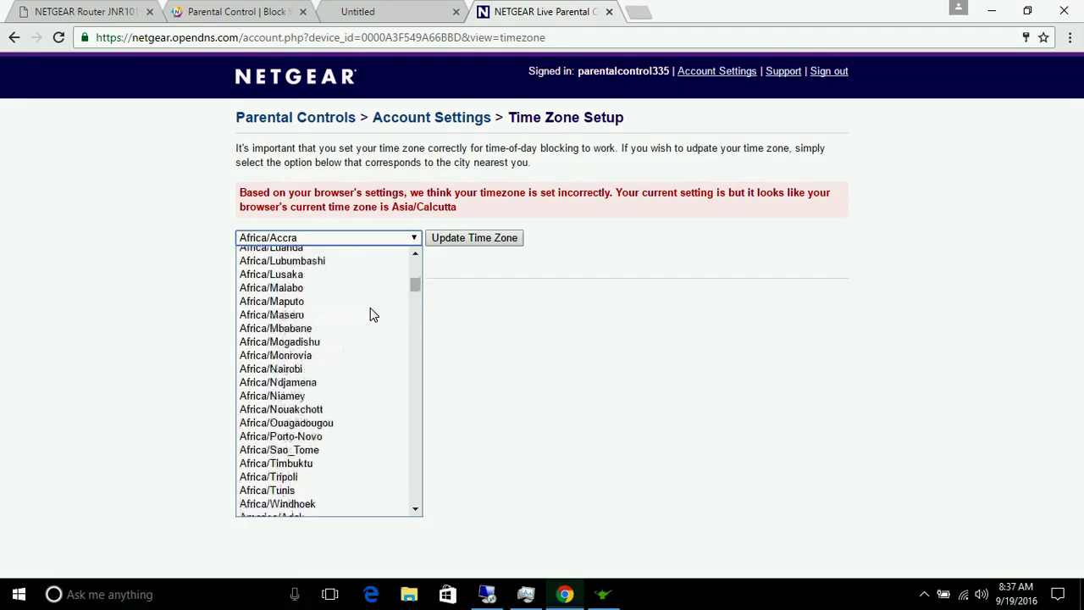
pyautogui.scroll(-15, 371, 313)
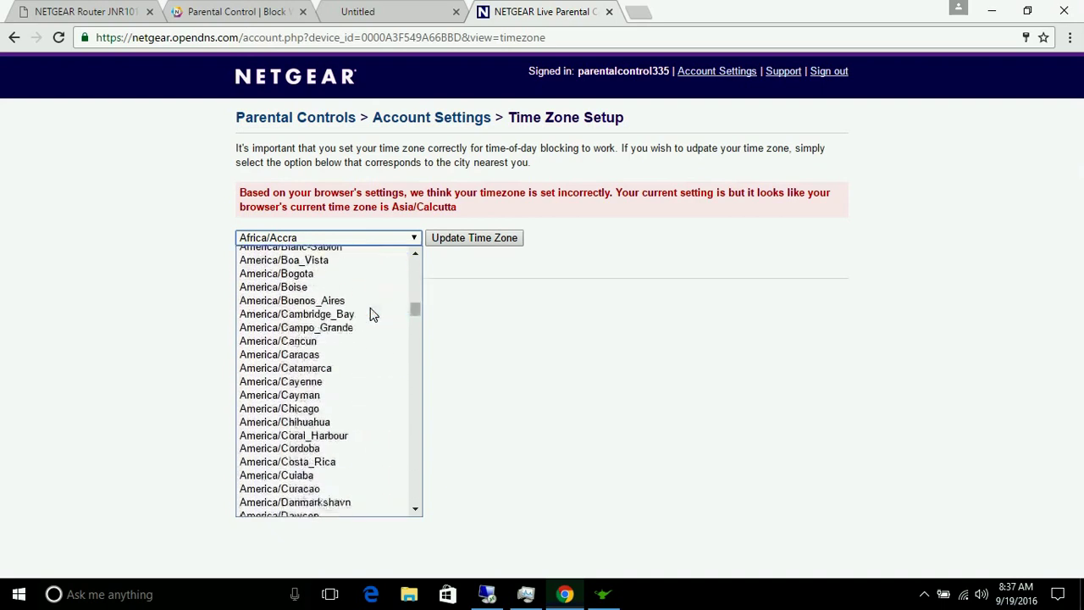
pyautogui.scroll(-20, 370, 314)
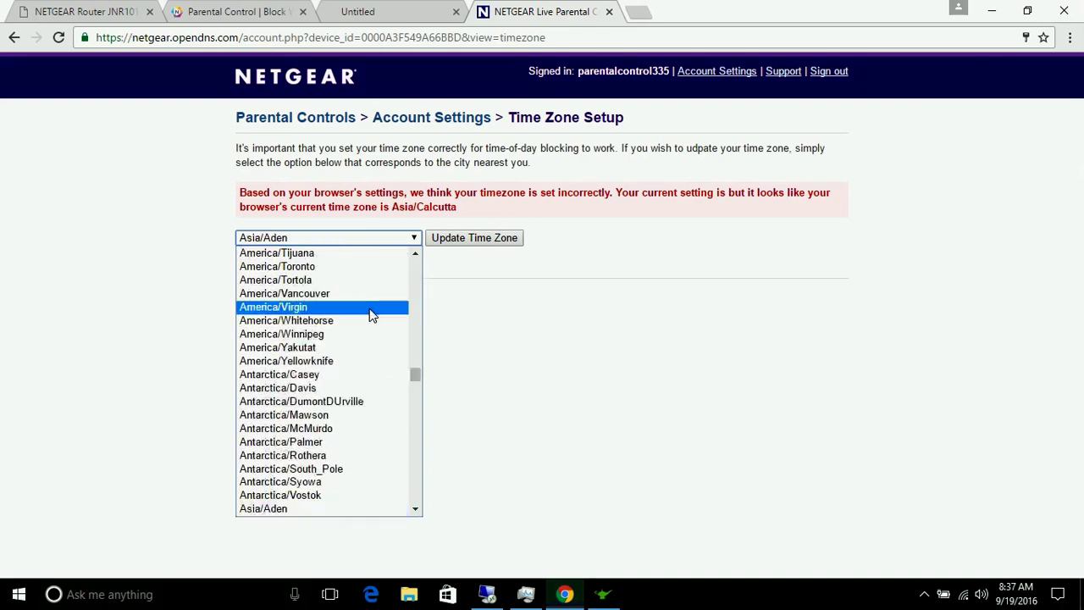
pyautogui.scroll(-8, 371, 313)
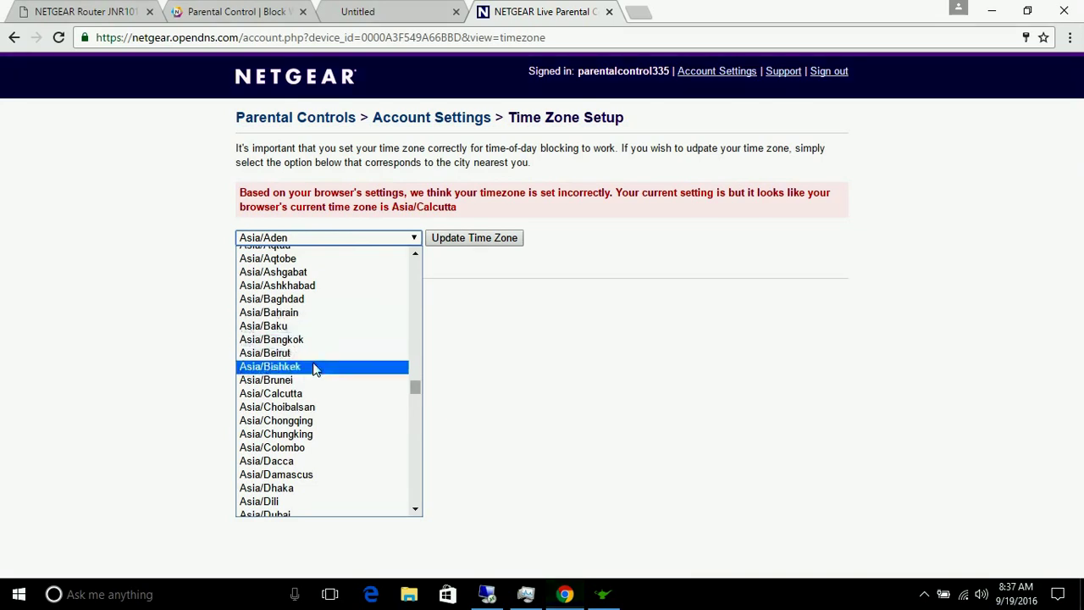
pyautogui.click(300, 394)
pyautogui.click(474, 238)
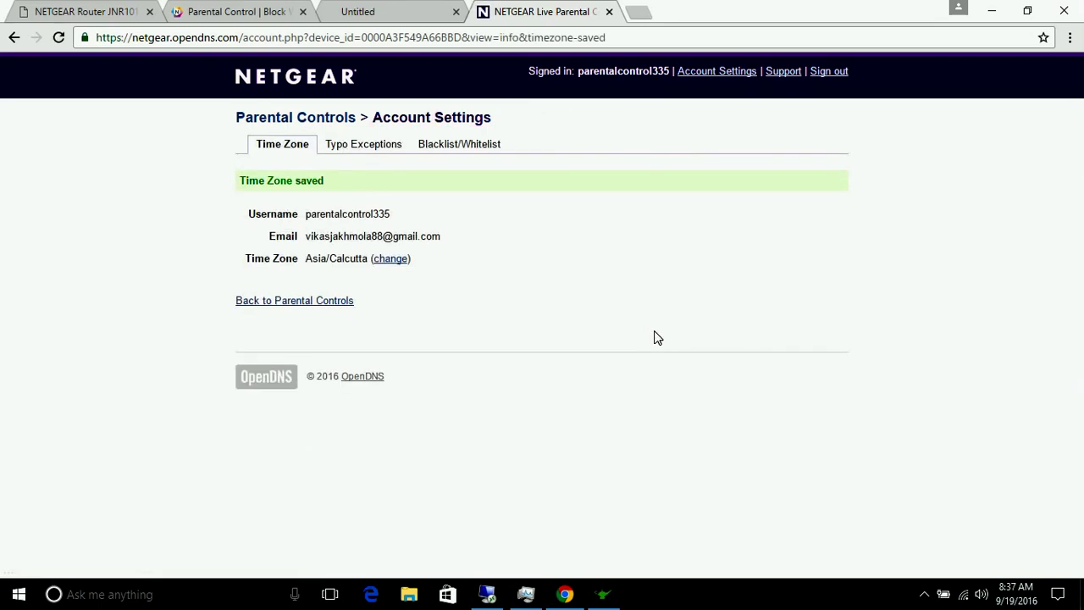
# Step: Go back to the Parental Controls filtering settings
pyautogui.click(297, 301)
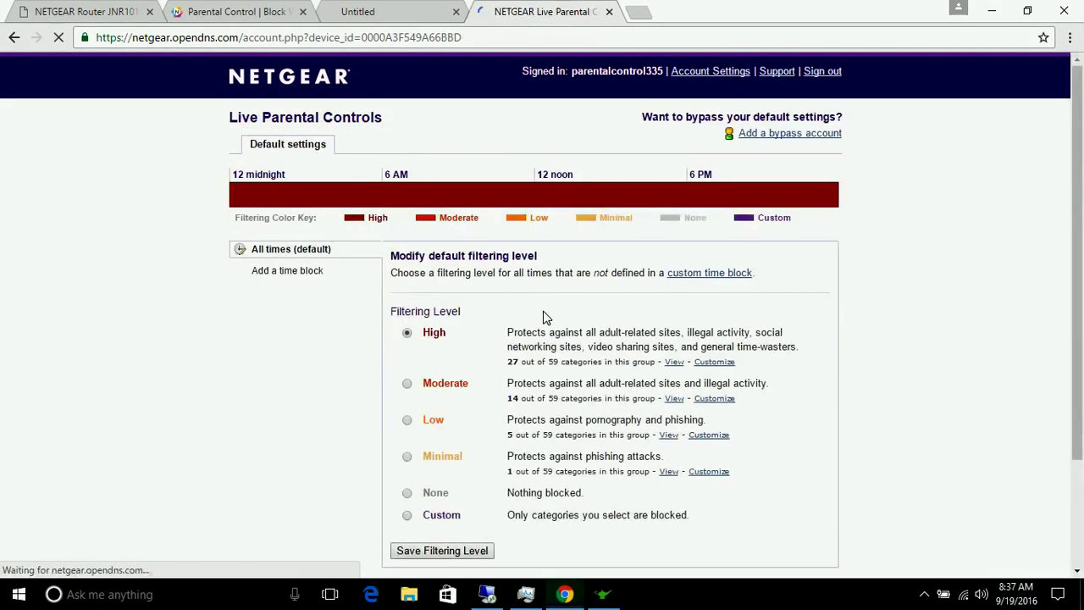
pyautogui.scroll(-1, 551, 339)
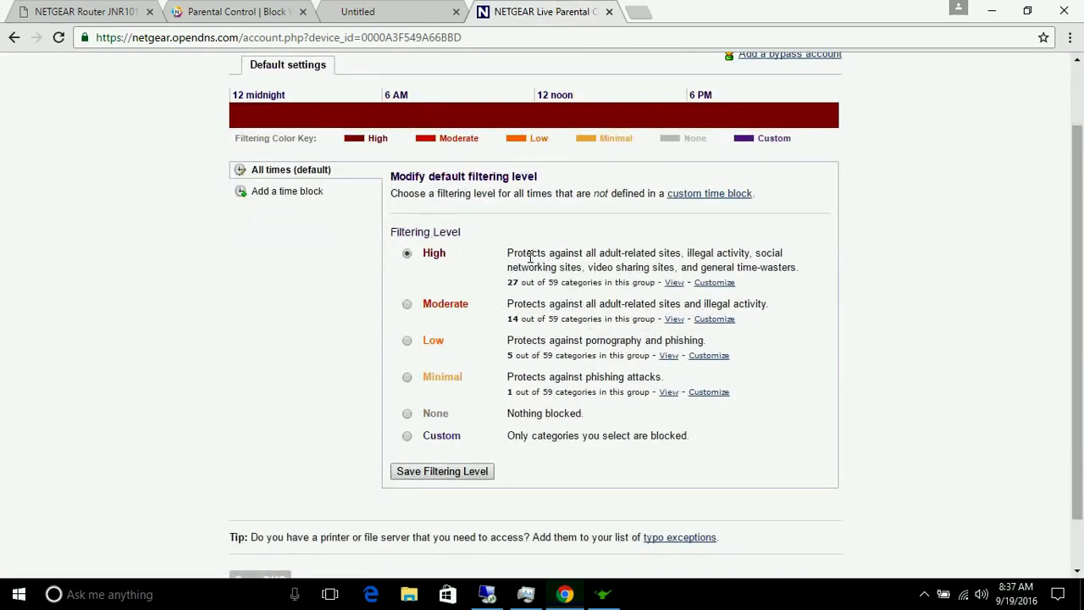
pyautogui.scroll(1, 487, 273)
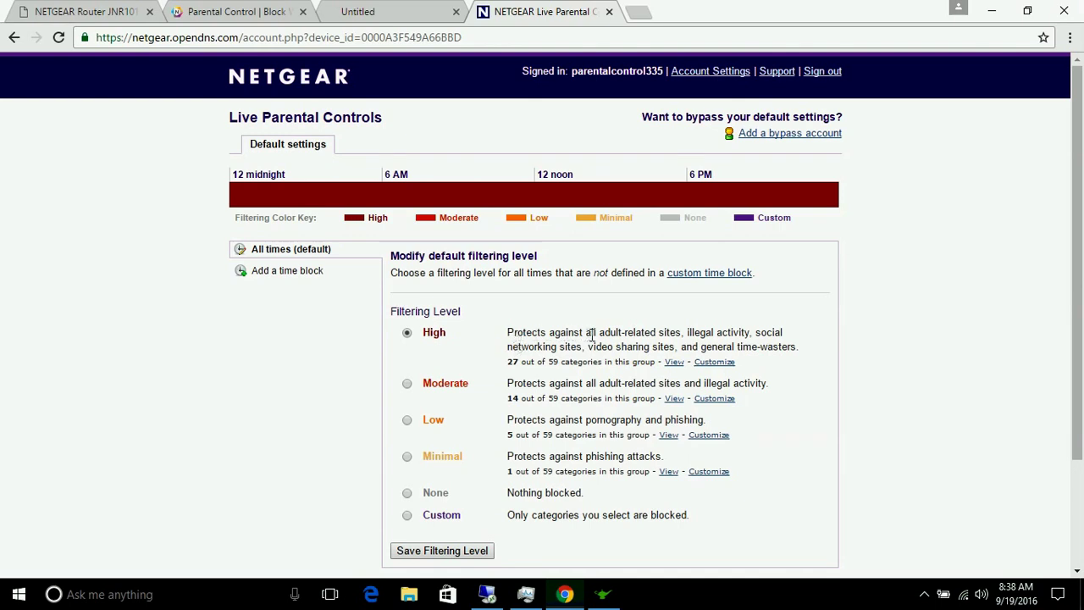
# Step: Review the categories blocked by High and customize them into a Custom level
pyautogui.click(674, 363)
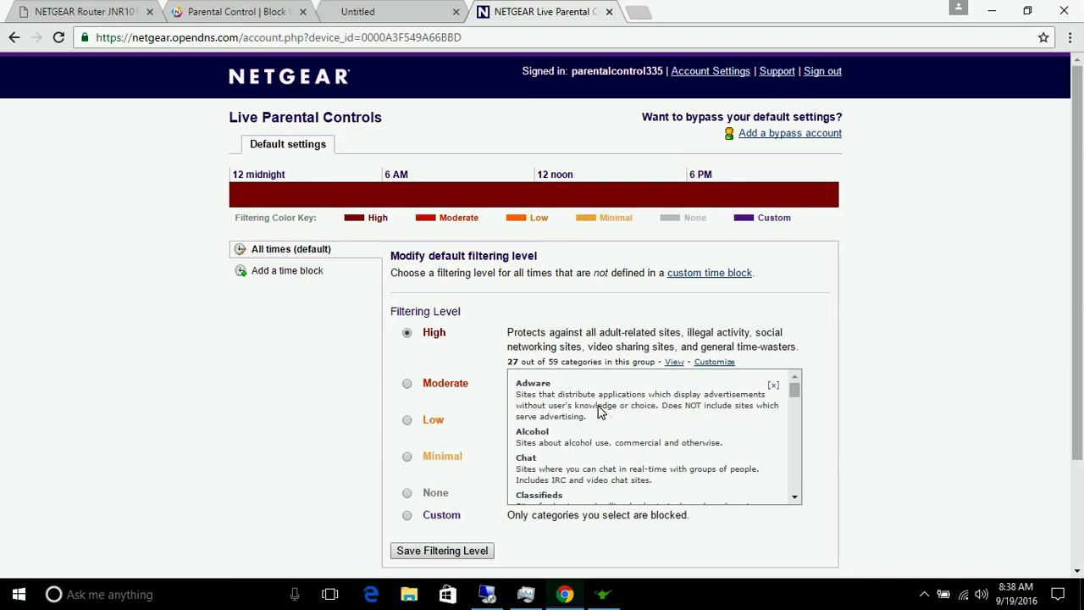
pyautogui.scroll(-3, 599, 411)
pyautogui.scroll(-1, 600, 411)
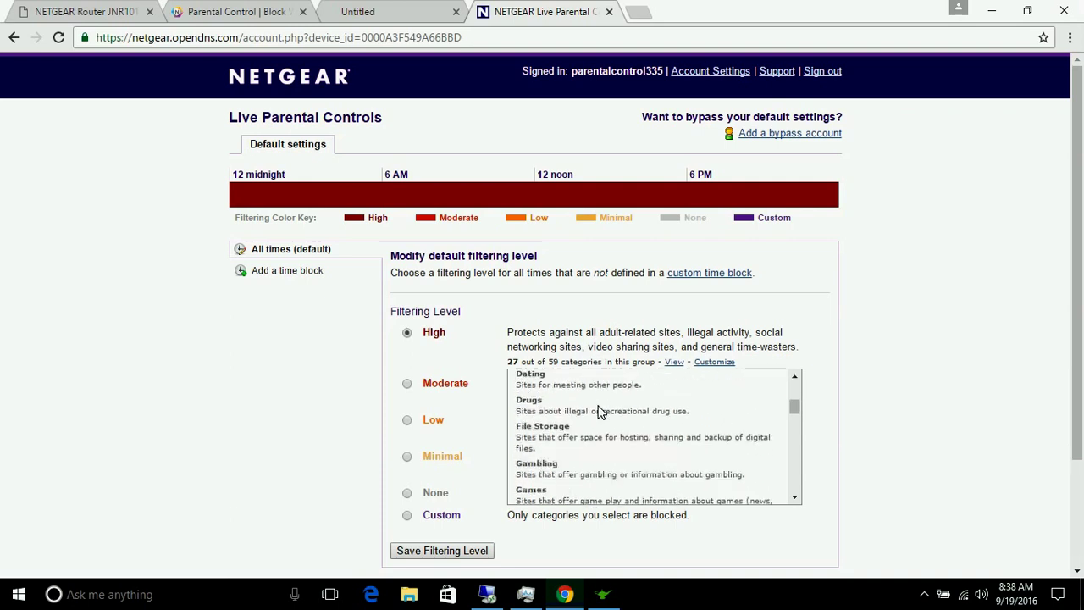
pyautogui.scroll(-1, 599, 411)
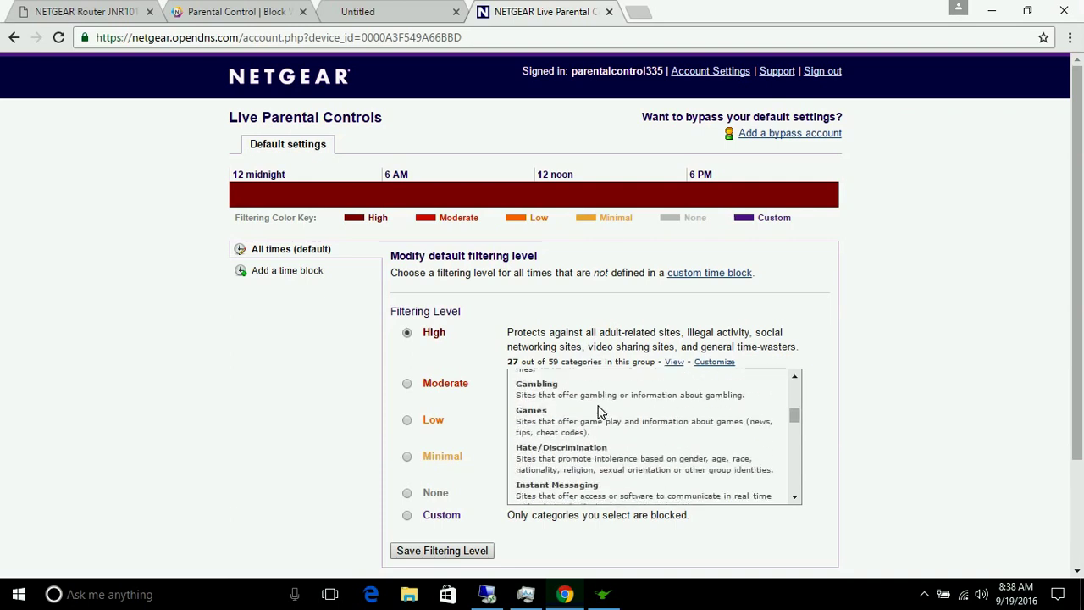
pyautogui.scroll(-10, 599, 411)
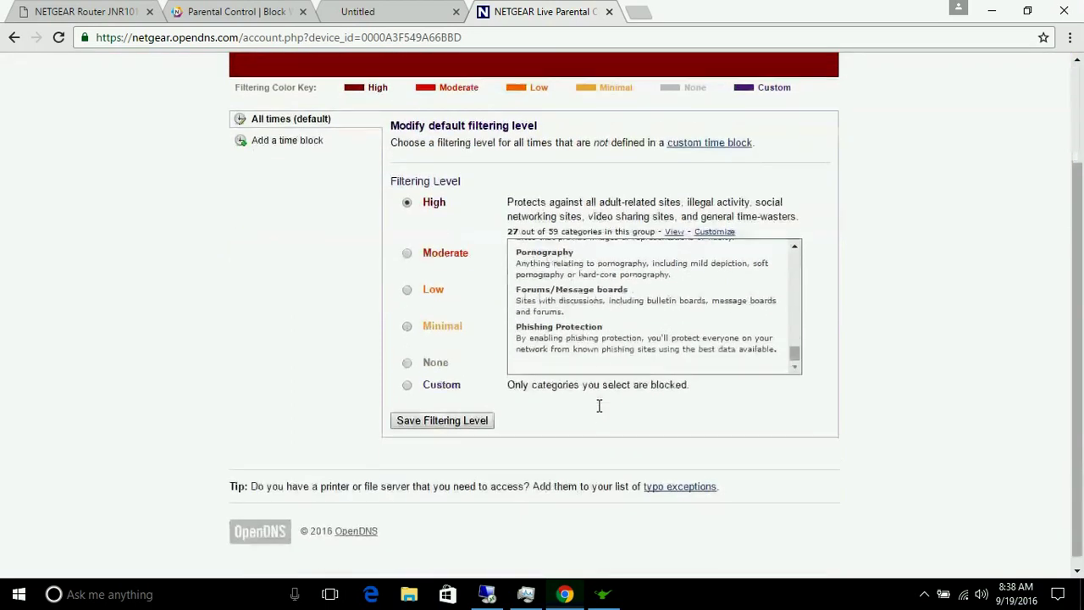
pyautogui.click(712, 225)
# Step: Save the Custom filtering level with the High categories checked
pyautogui.scroll(-3, 864, 350)
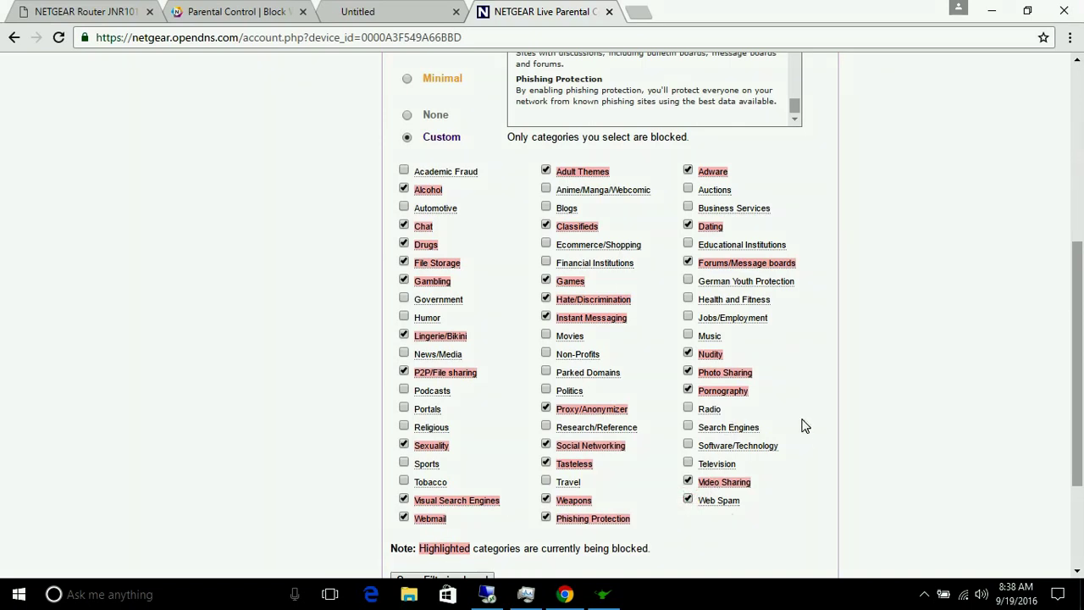
pyautogui.scroll(-2, 805, 424)
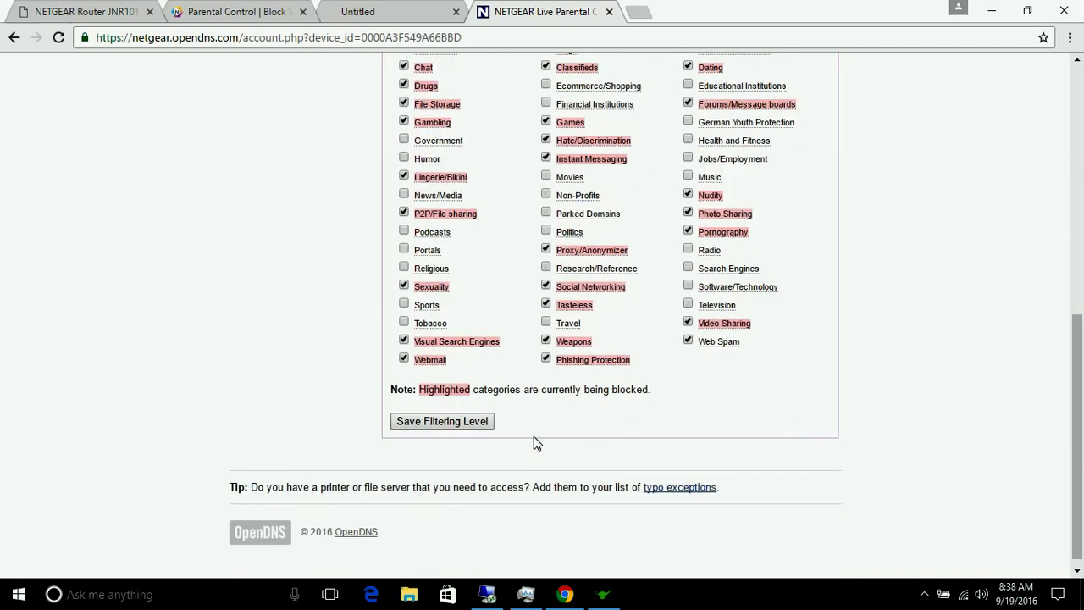
pyautogui.click(442, 422)
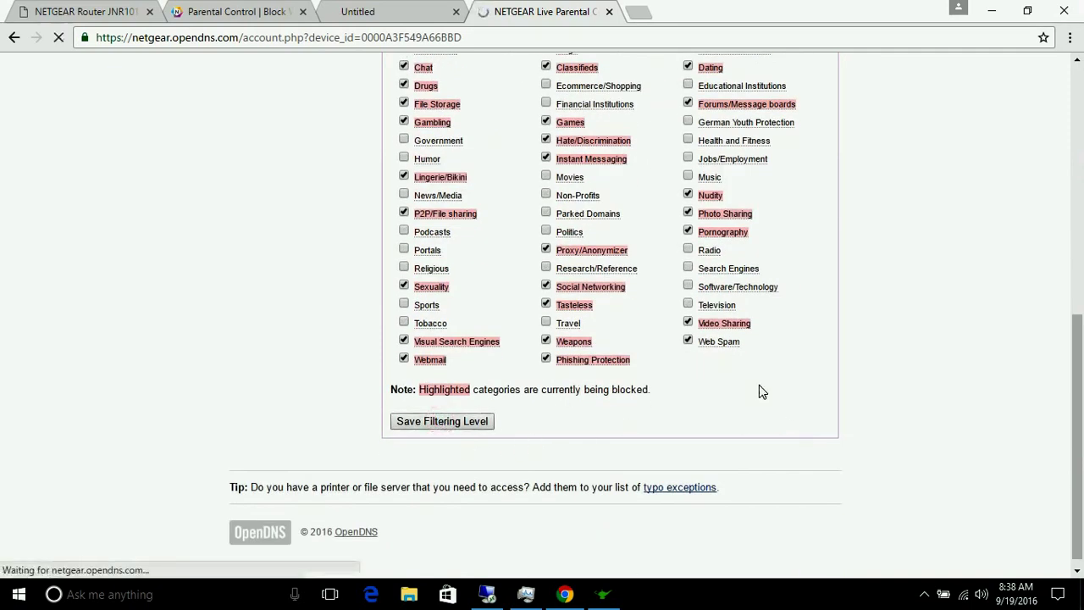
# Step: Save the custom filtering settings again, then move to the blank about:blank tab's address bar
pyautogui.scroll(-2, 745, 379)
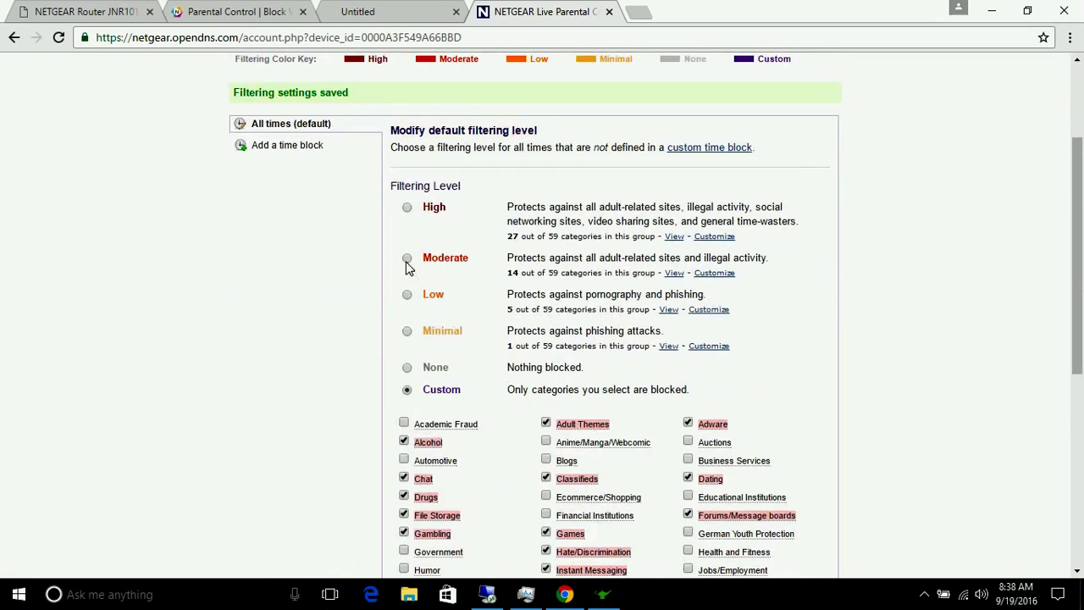
pyautogui.scroll(-1, 479, 356)
pyautogui.scroll(-3, 509, 348)
pyautogui.scroll(-1, 511, 342)
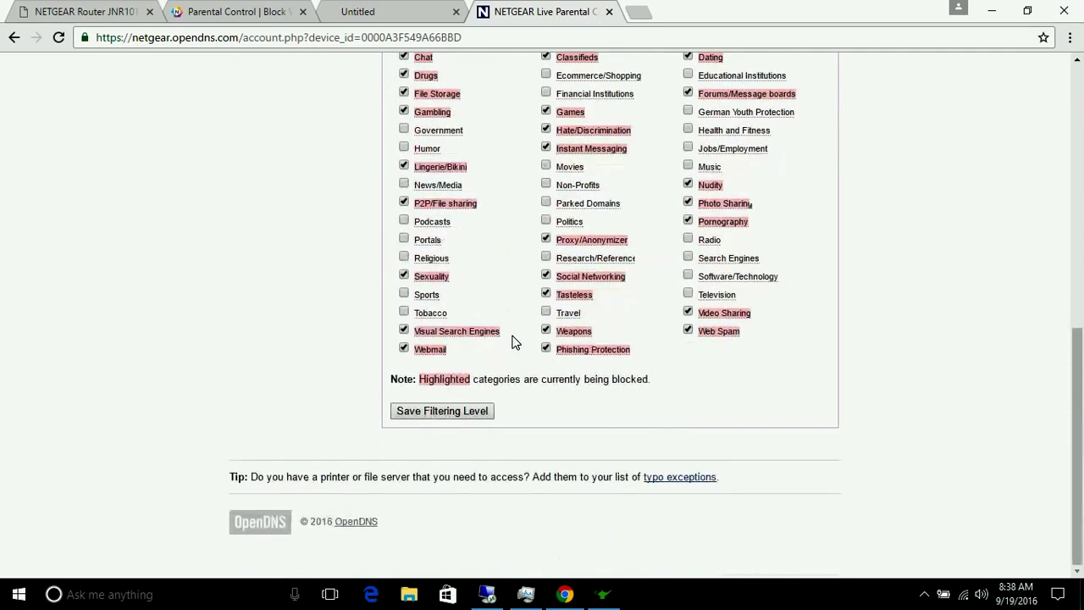
pyautogui.press('Return')
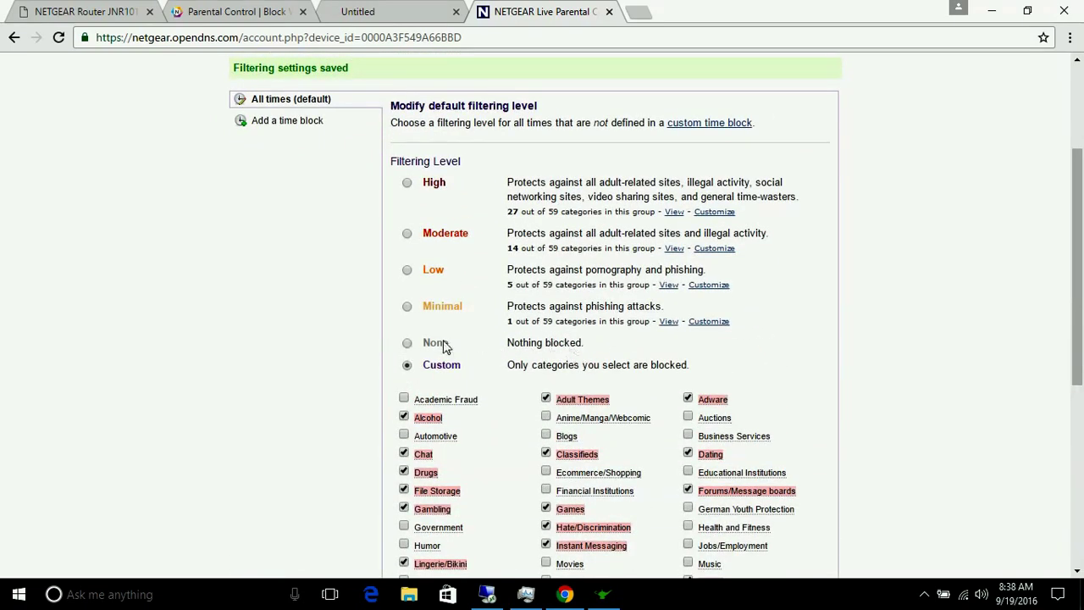
pyautogui.scroll(-5, 474, 339)
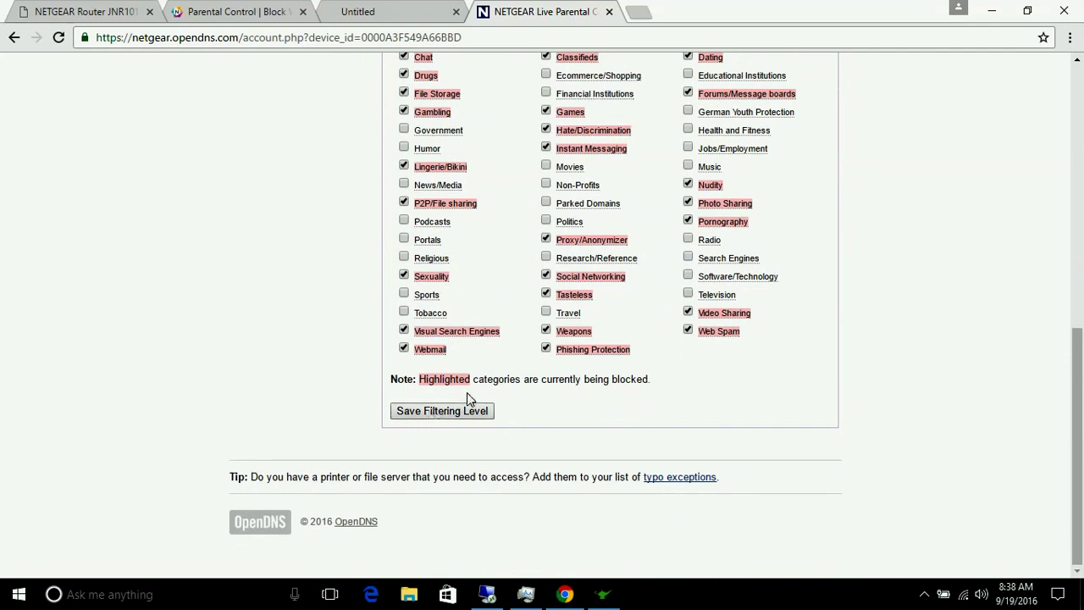
pyautogui.click(442, 411)
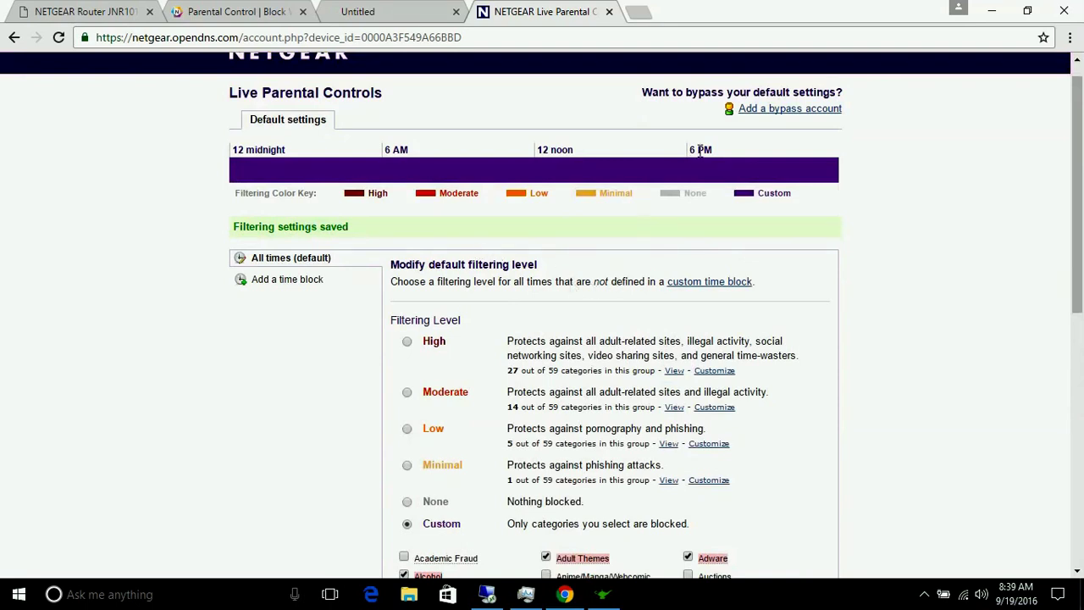
pyautogui.click(396, 13)
pyautogui.click(368, 38)
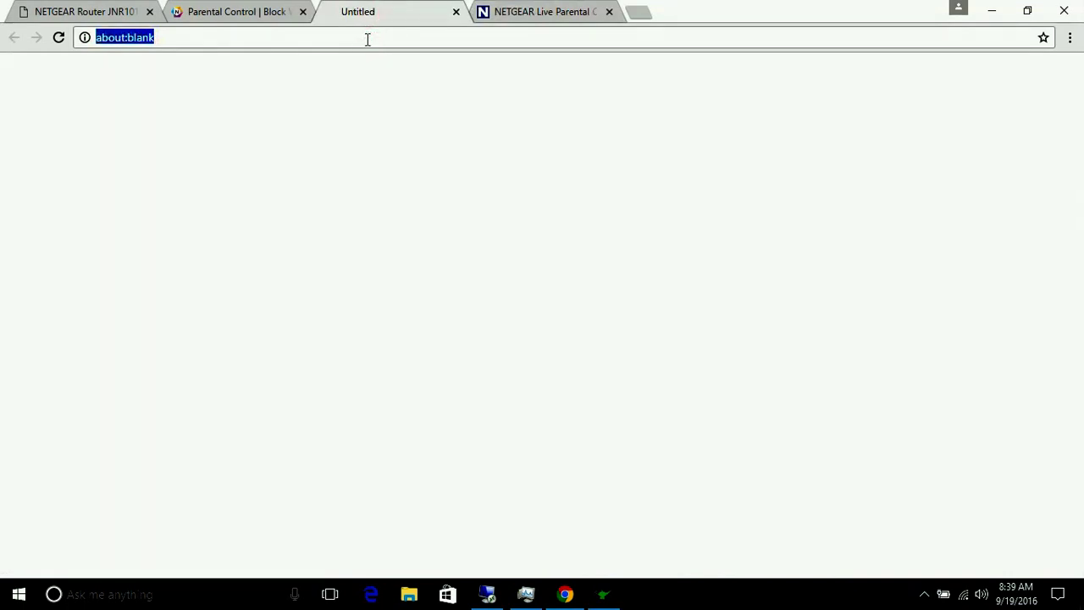
# Step: Switch back to the NETGEAR Live Parental Controls tab
pyautogui.click(503, 10)
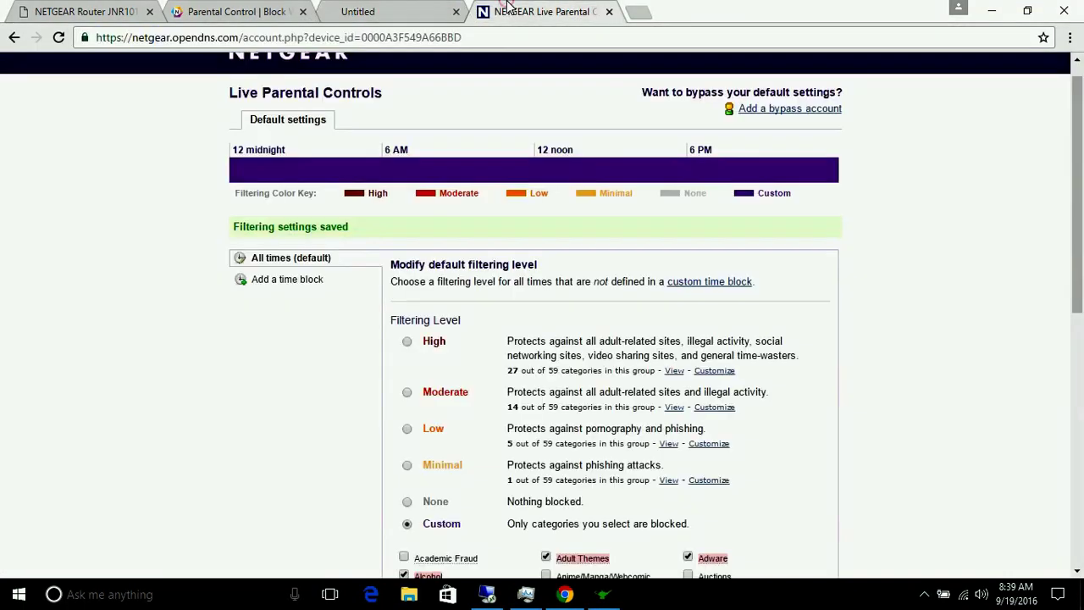
pyautogui.scroll(-5, 678, 380)
pyautogui.scroll(5, 678, 380)
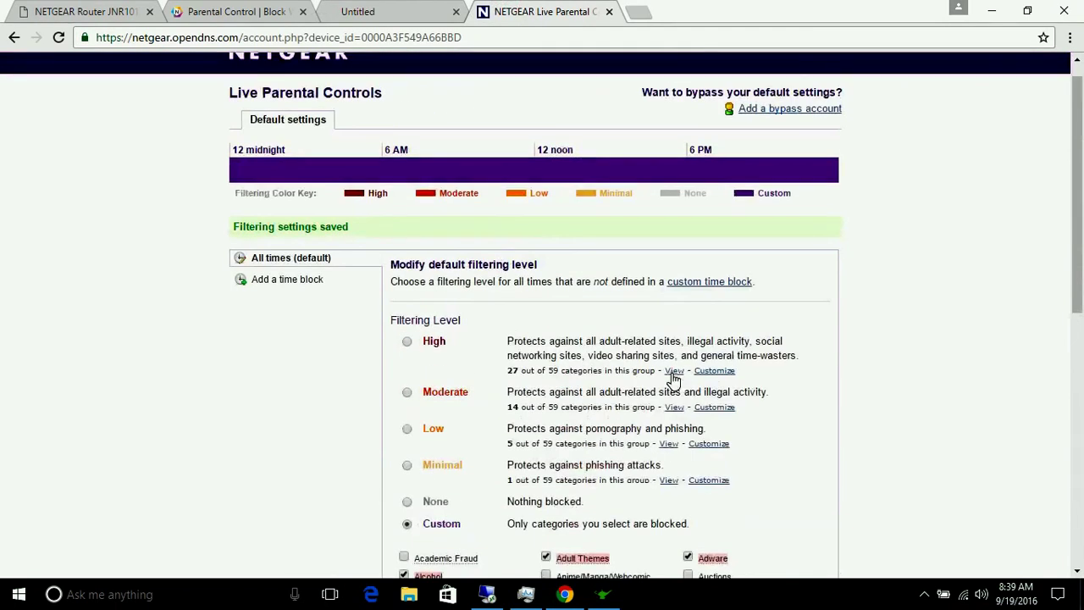
# Step: Review the High category list, close it, and confirm Gambling is checked among custom categories
pyautogui.click(673, 373)
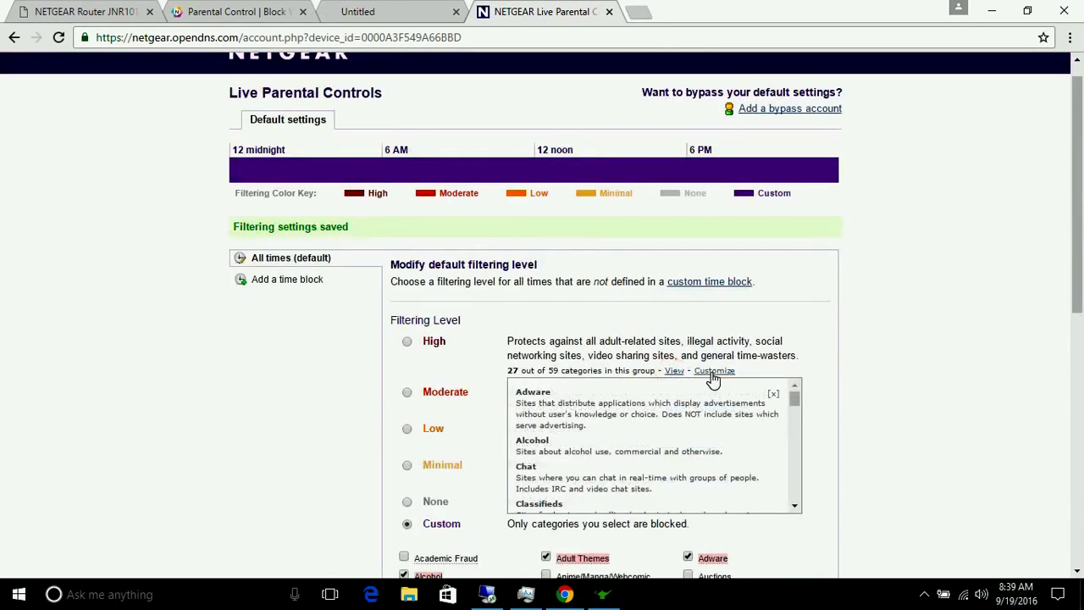
pyautogui.click(821, 356)
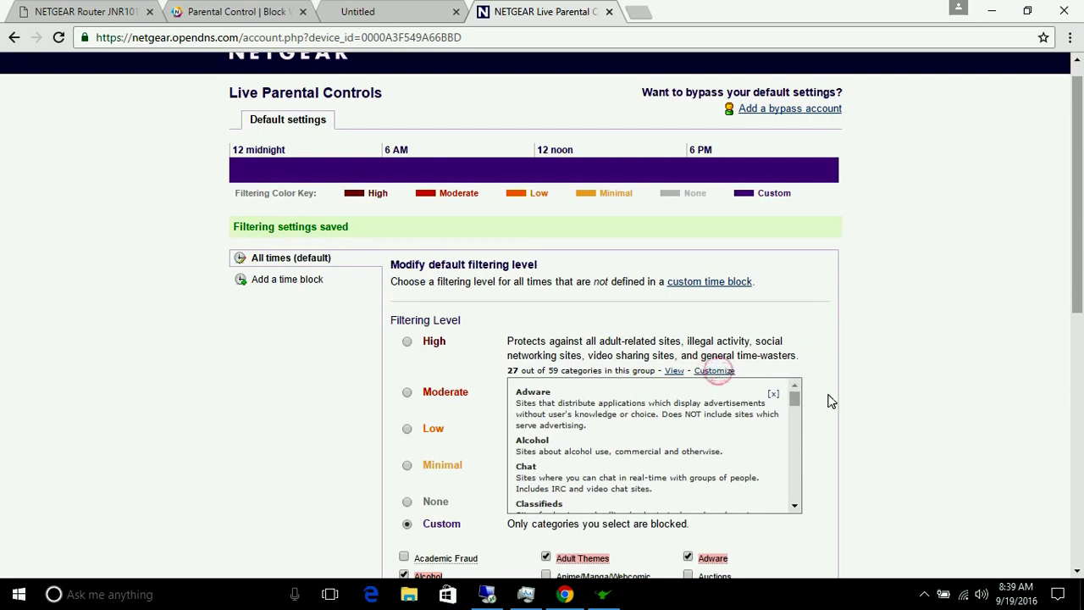
pyautogui.scroll(-4, 818, 403)
pyautogui.scroll(1, 784, 410)
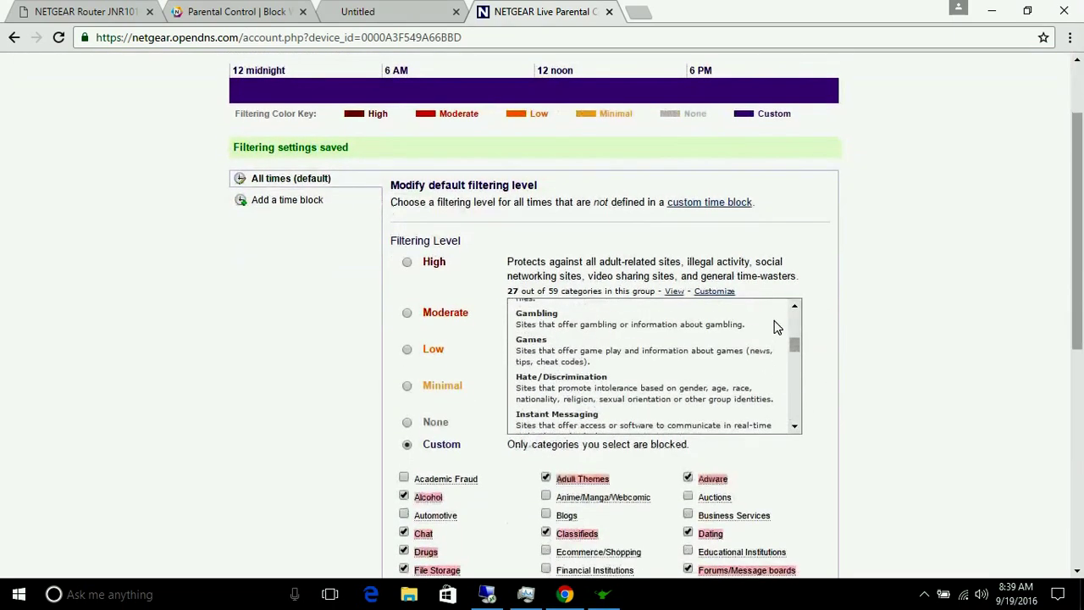
pyautogui.click(672, 292)
pyautogui.click(712, 291)
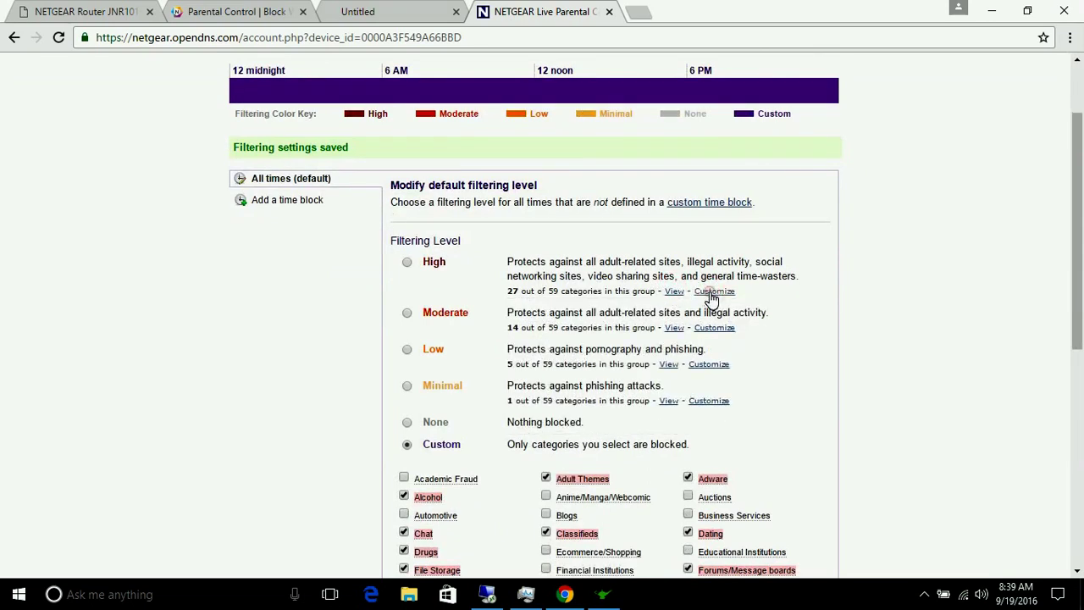
pyautogui.scroll(-6, 710, 298)
pyautogui.scroll(1, 709, 301)
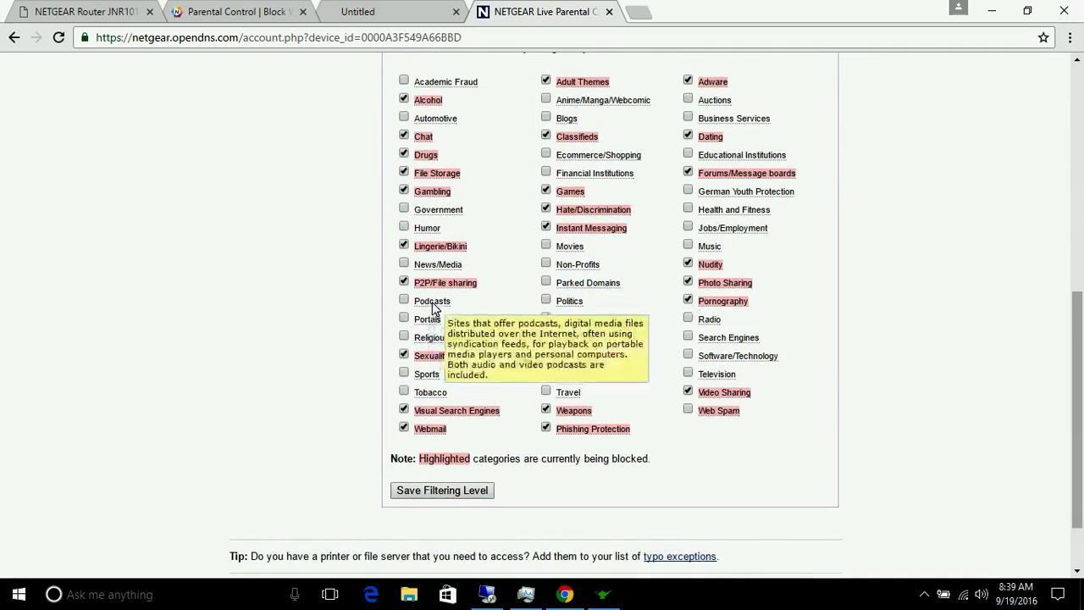
pyautogui.moveTo(435, 200)
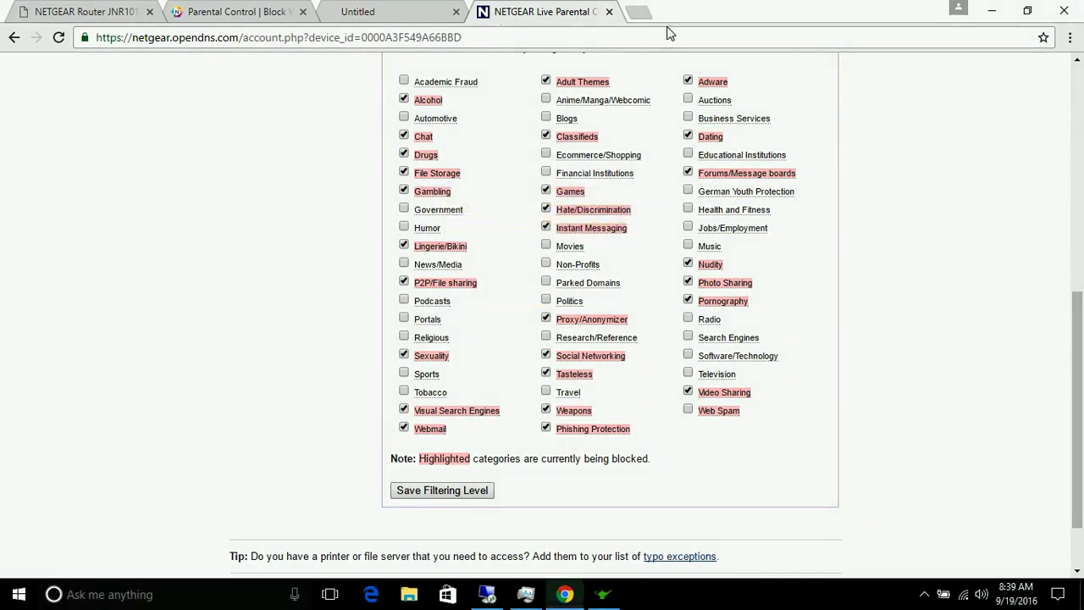
pyautogui.click(640, 15)
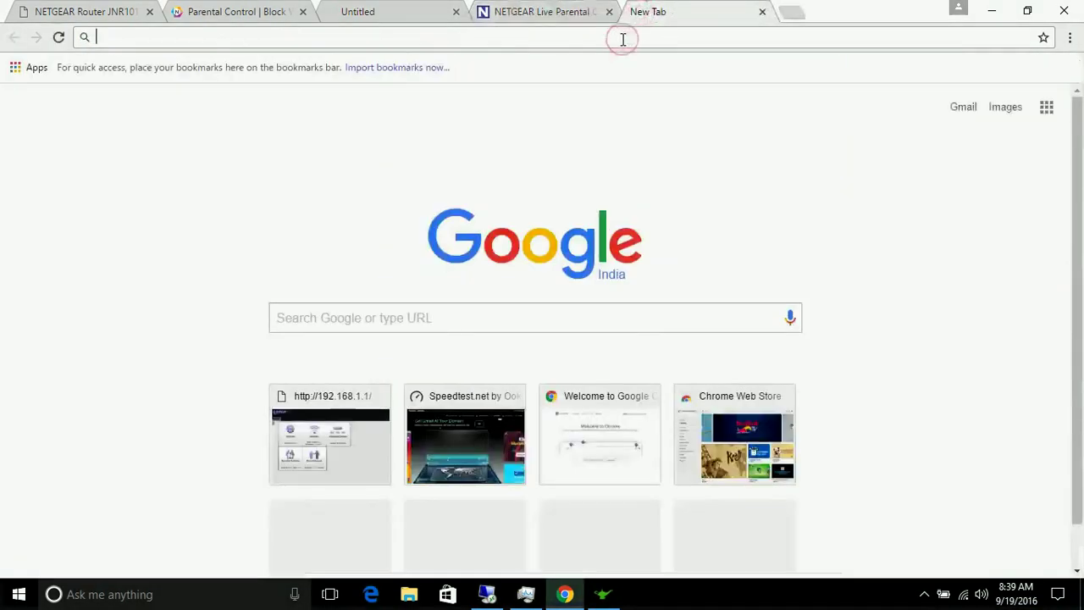
pyautogui.write('www.ga')
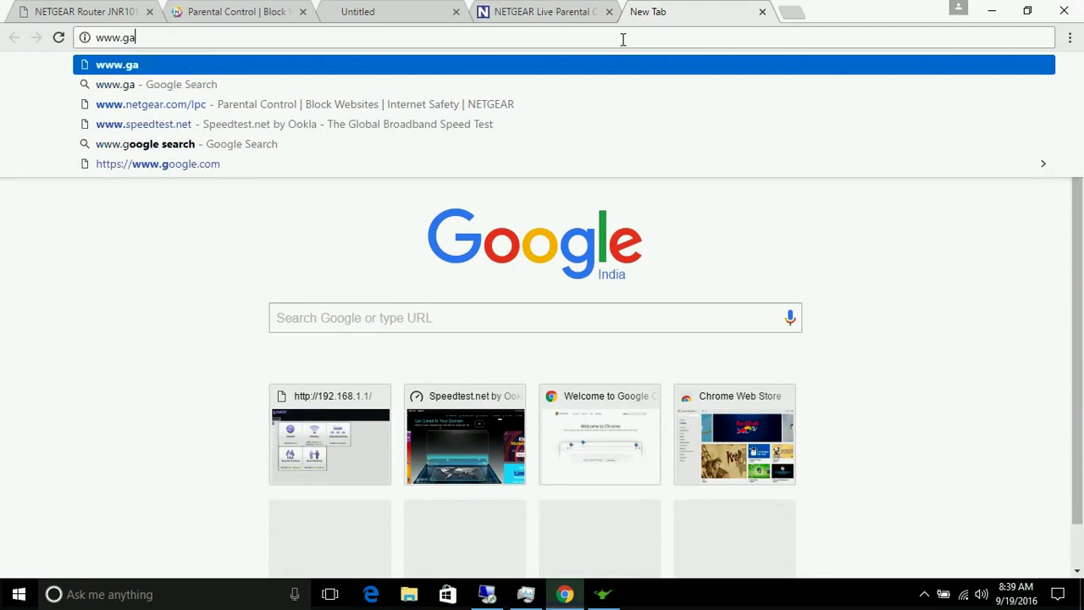
pyautogui.write('mbling.com')
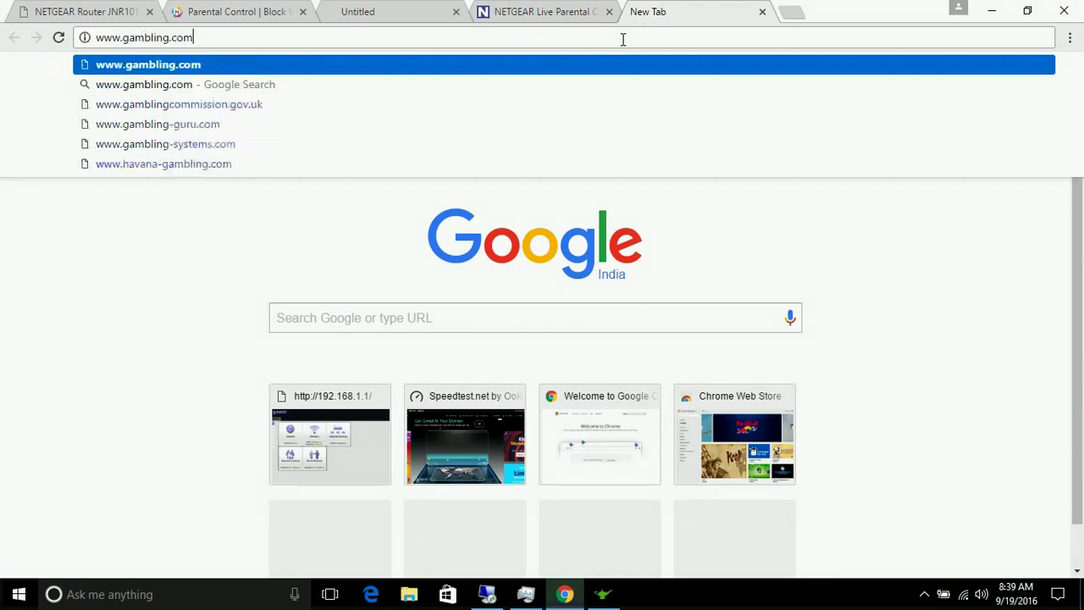
pyautogui.press('Return')
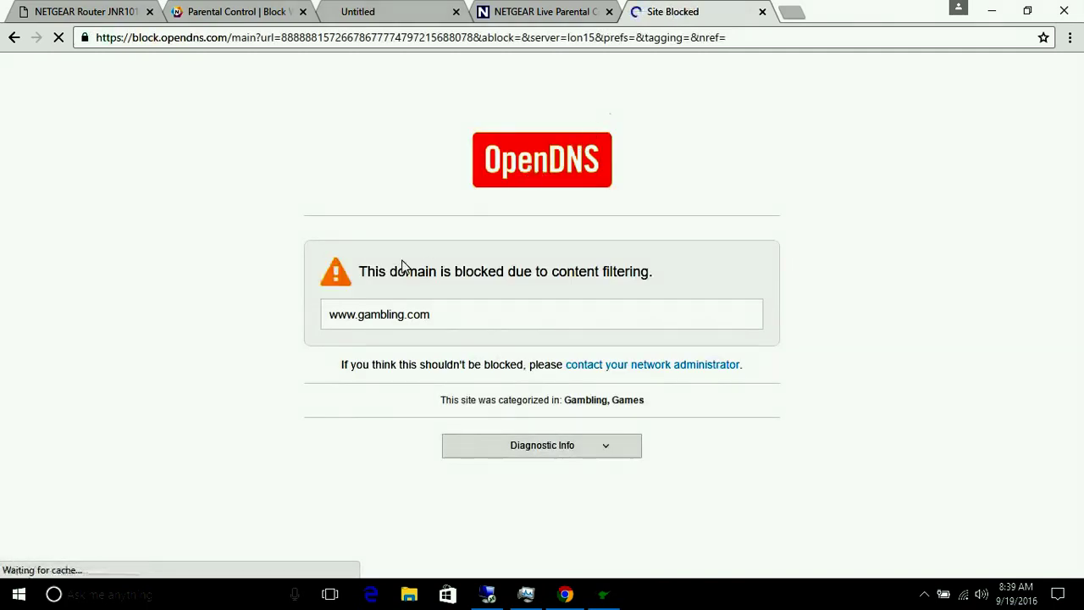
pyautogui.moveTo(361, 271); pyautogui.dragTo(653, 273)
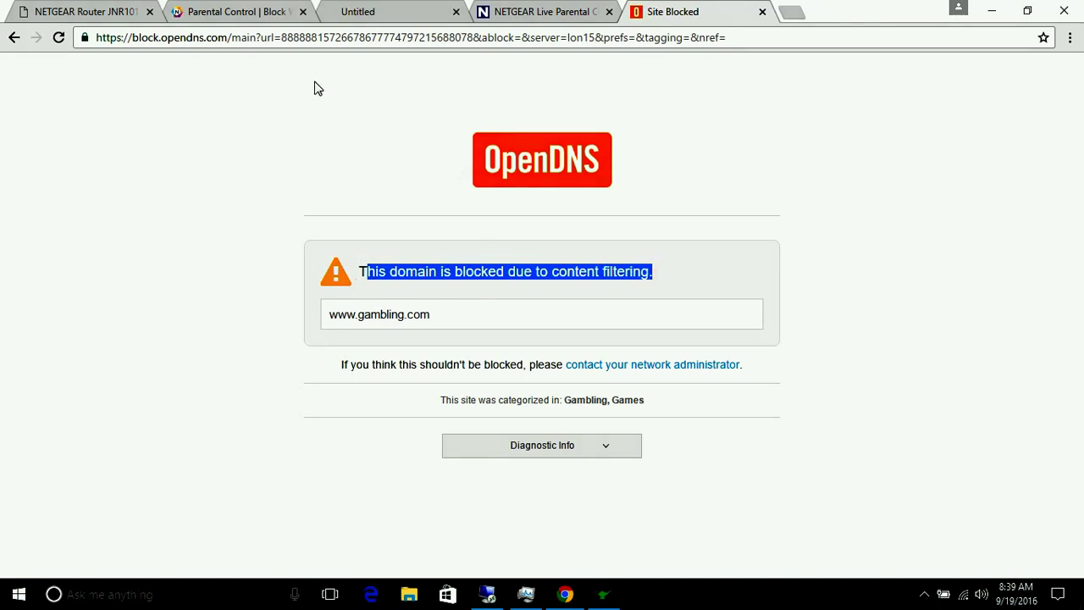
# Step: Return to the Live Parental Controls tab and review the Custom level's blocked categories
pyautogui.click(532, 11)
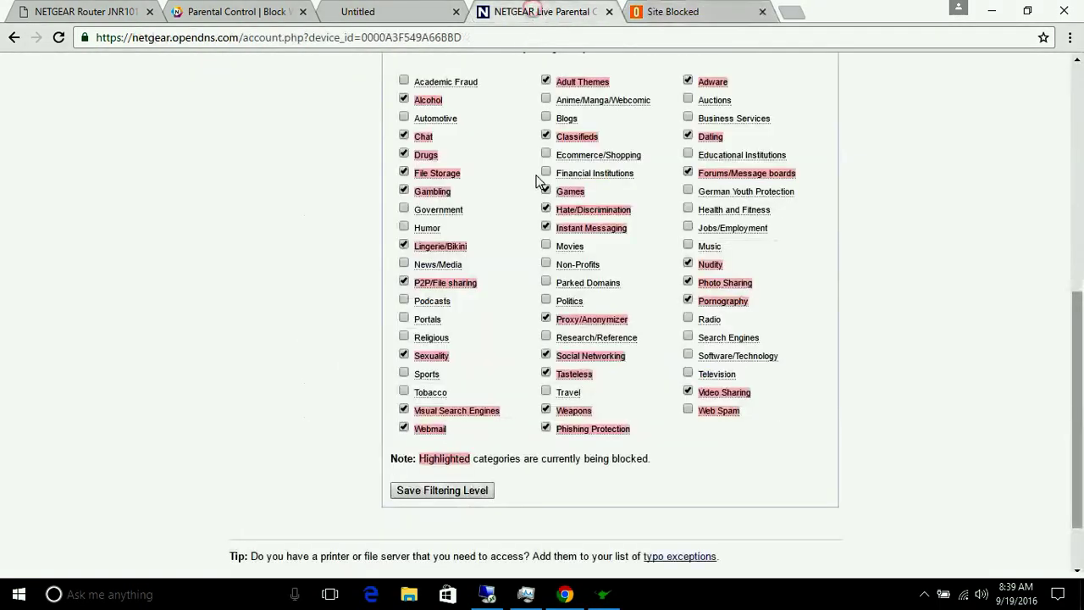
pyautogui.moveTo(581, 385)
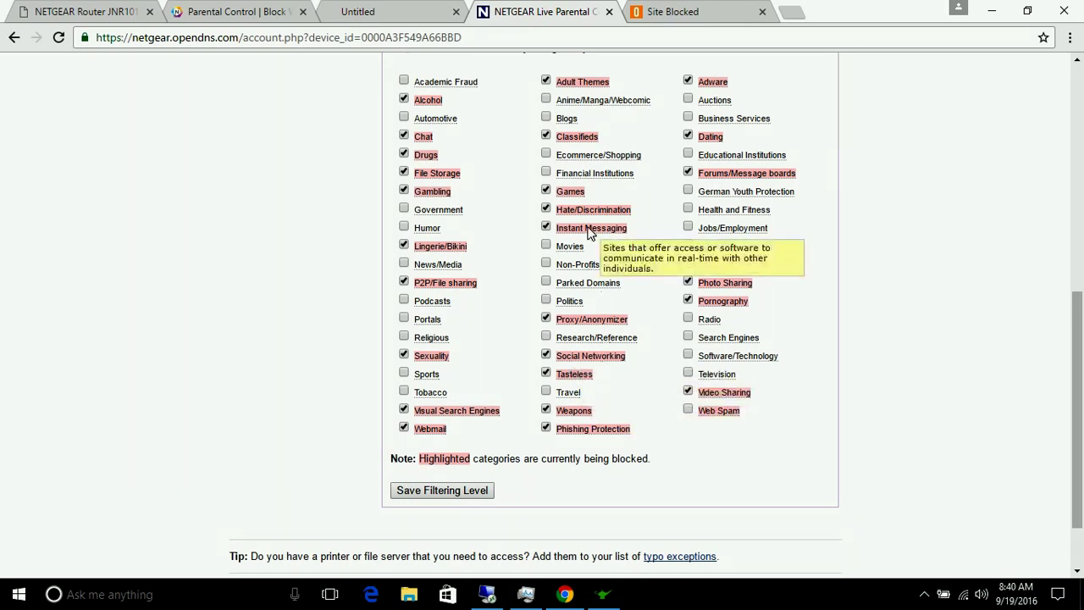
pyautogui.scroll(5, 525, 156)
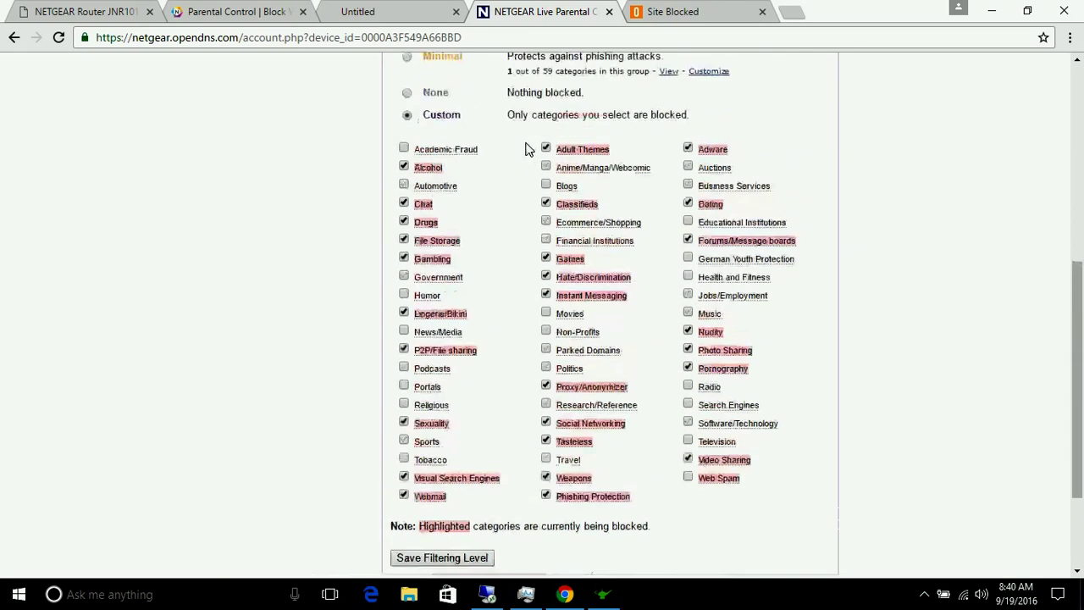
pyautogui.click(673, 11)
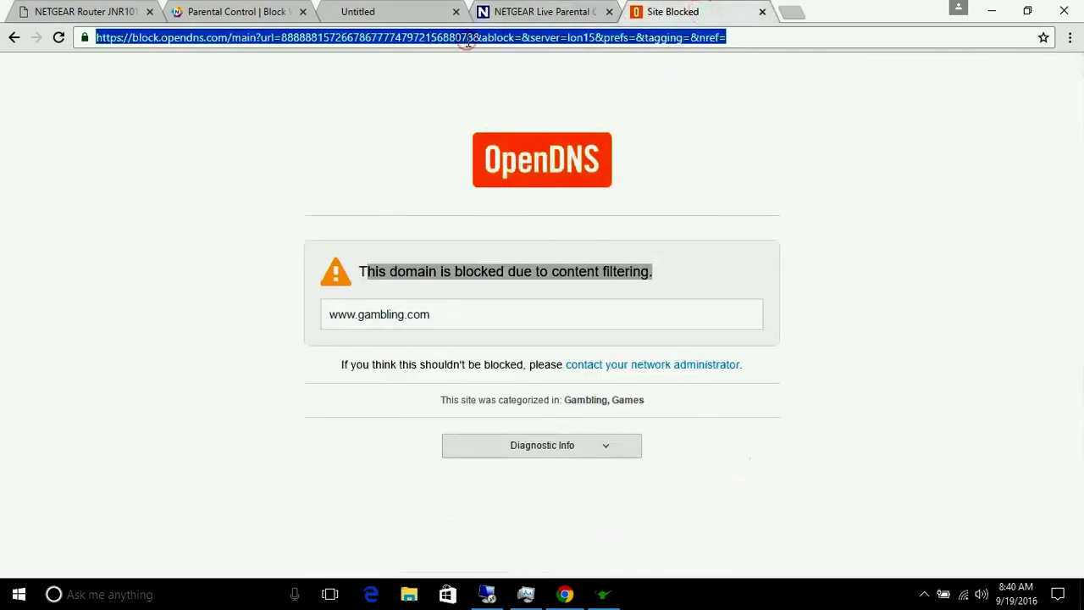
pyautogui.write('www.facebook.com')
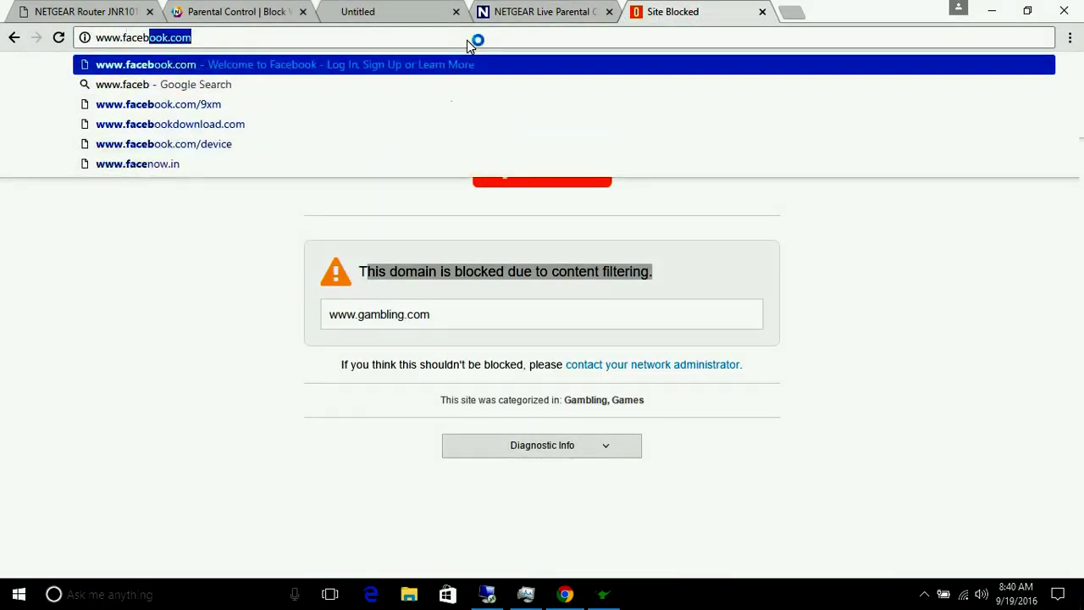
pyautogui.press('Return')
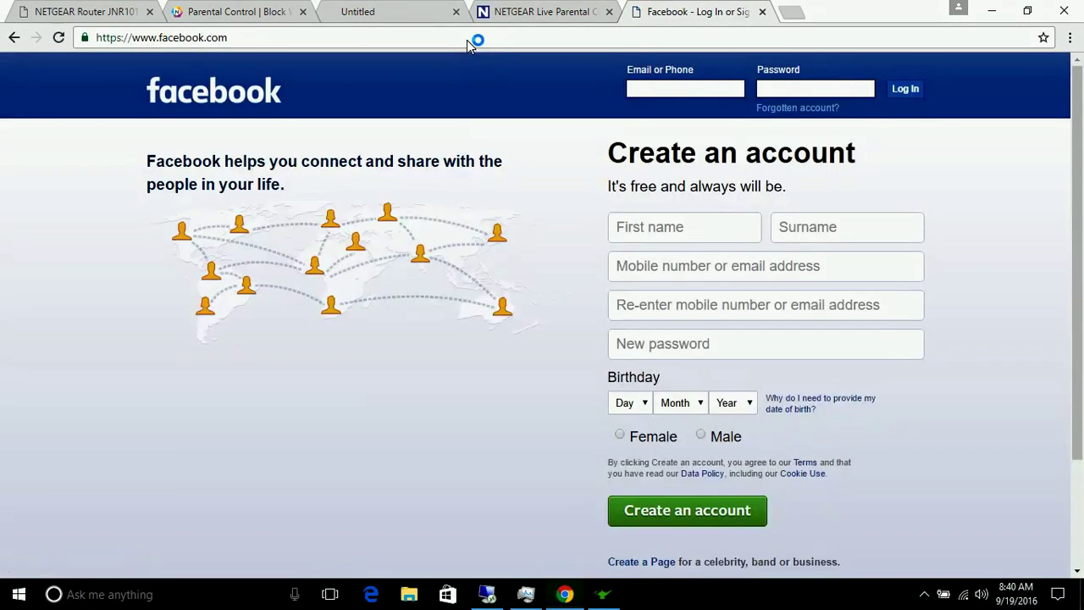
pyautogui.click(559, 13)
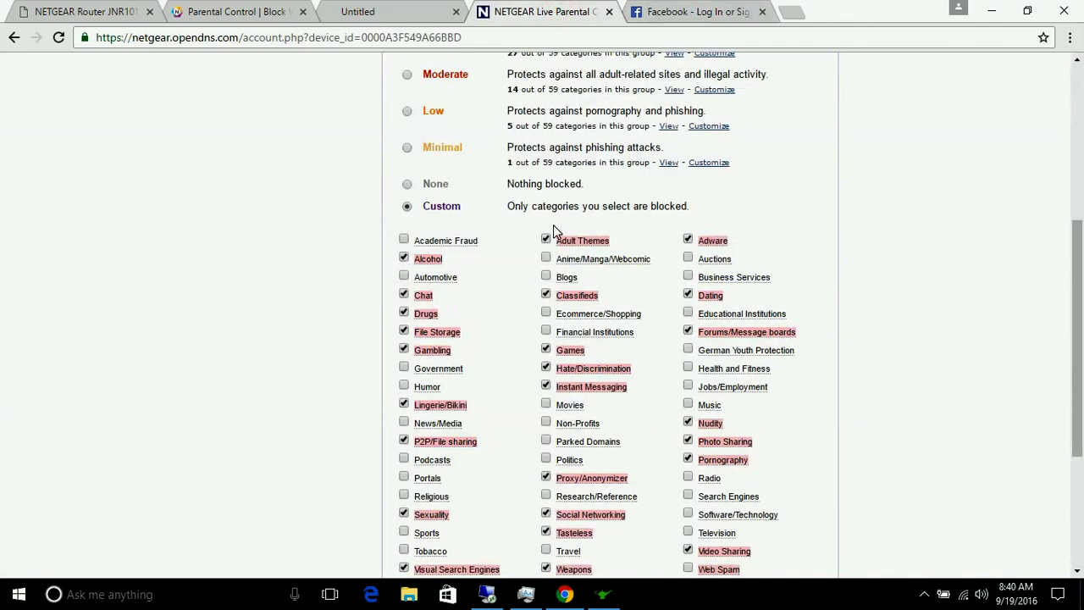
# Step: Close the Facebook tab in the browser
pyautogui.scroll(-2, 553, 230)
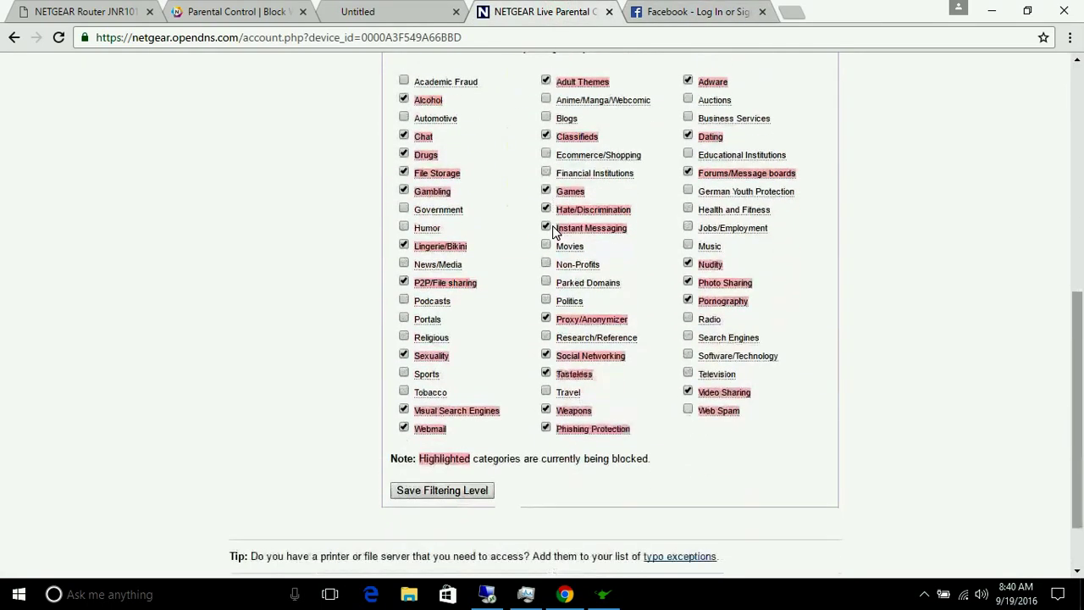
pyautogui.scroll(3, 553, 230)
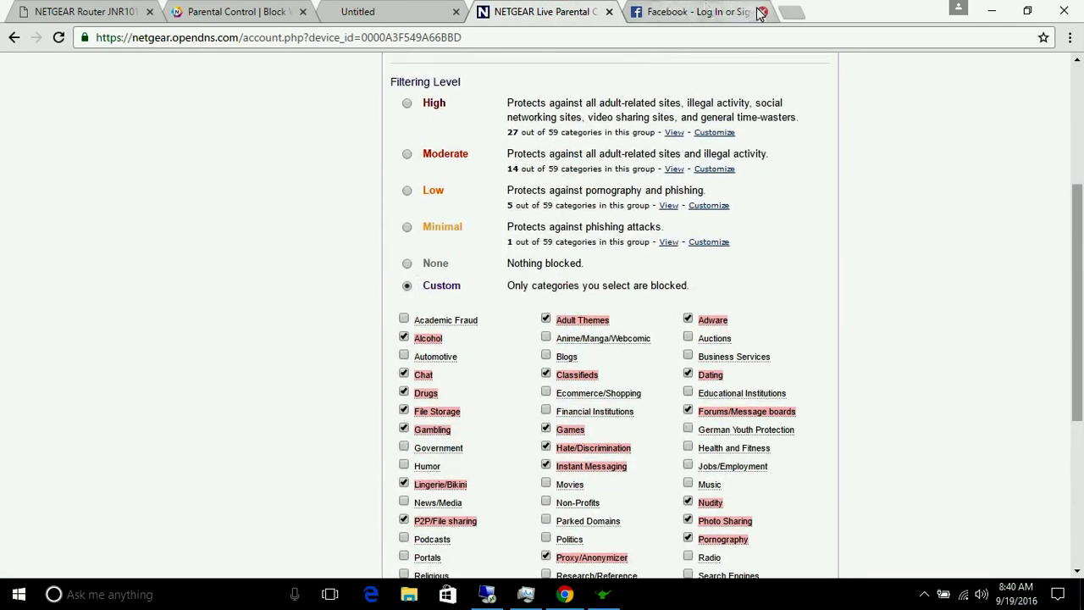
pyautogui.click(761, 12)
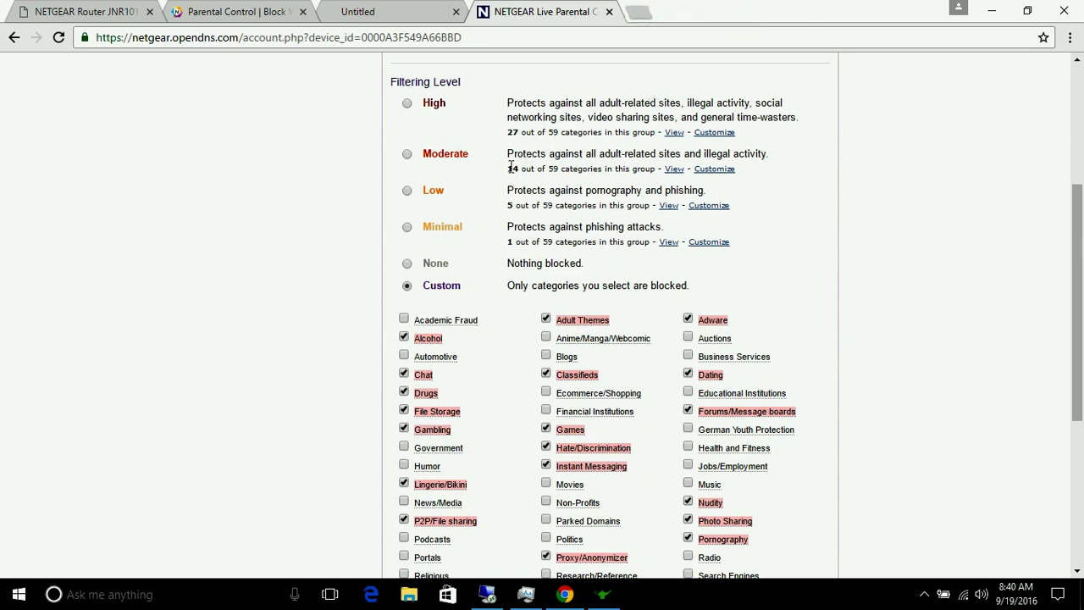
# Step: Confirm 'Filtering settings saved' with Social Networking and Chat blocked, then switch to the NETGEAR Parental Controls page
pyautogui.scroll(1, 511, 166)
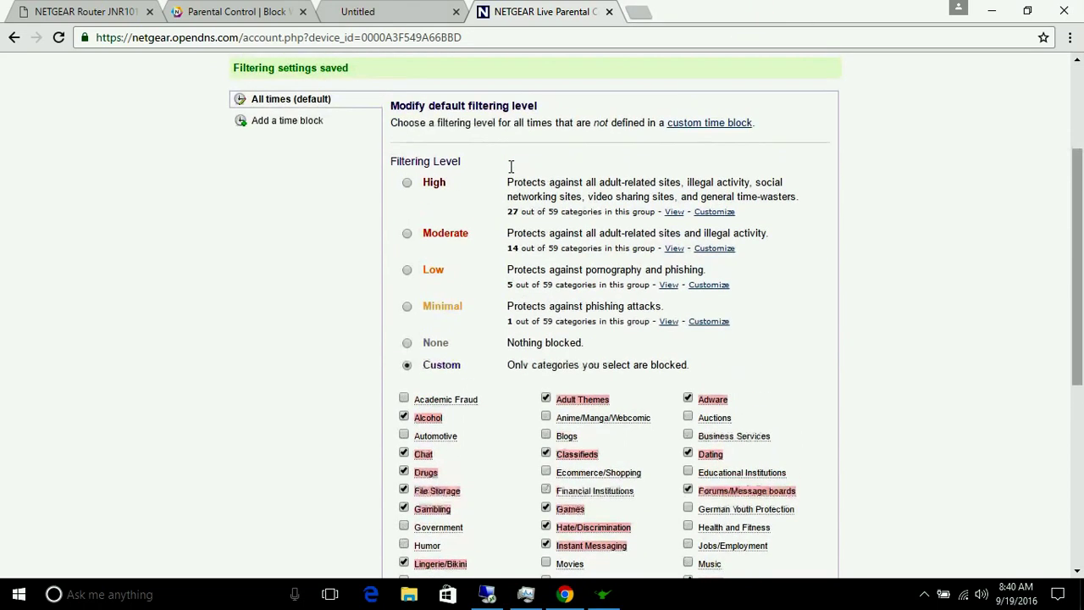
pyautogui.scroll(1, 511, 166)
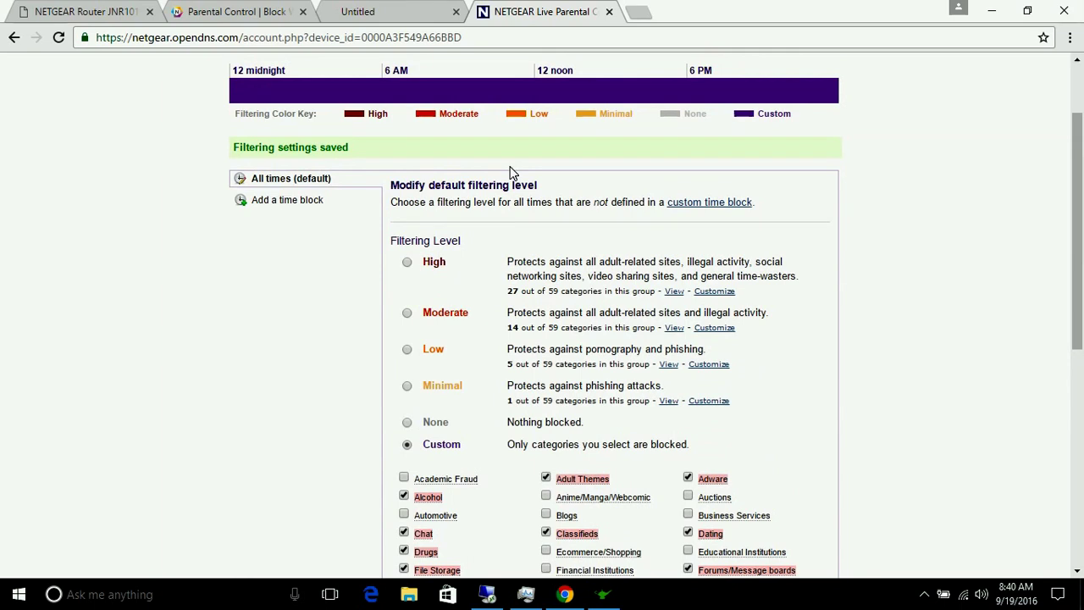
pyautogui.scroll(-1, 511, 172)
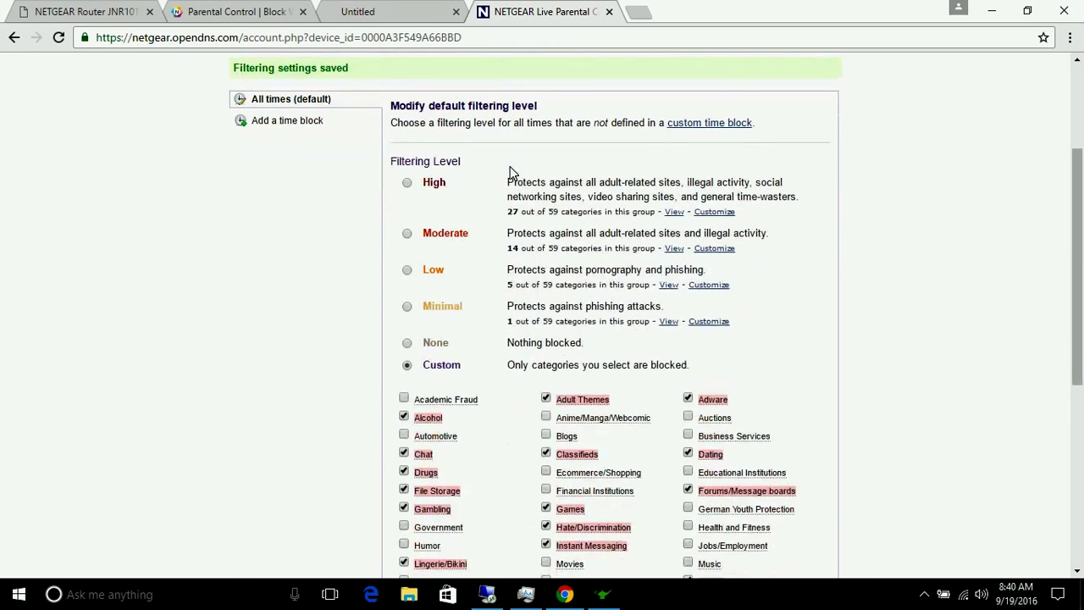
pyautogui.scroll(-4, 511, 170)
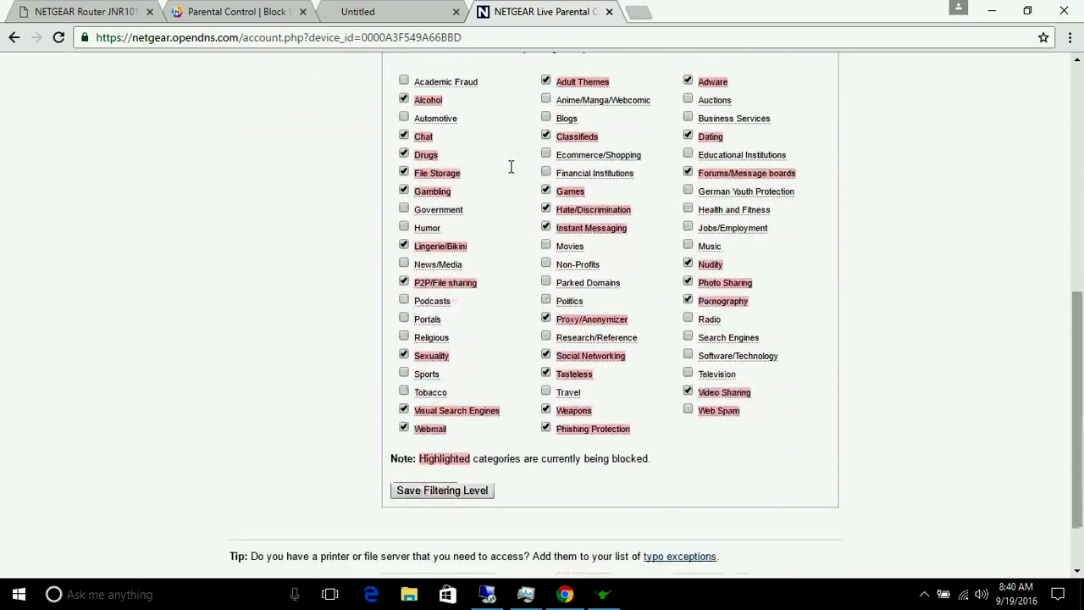
pyautogui.scroll(3, 511, 167)
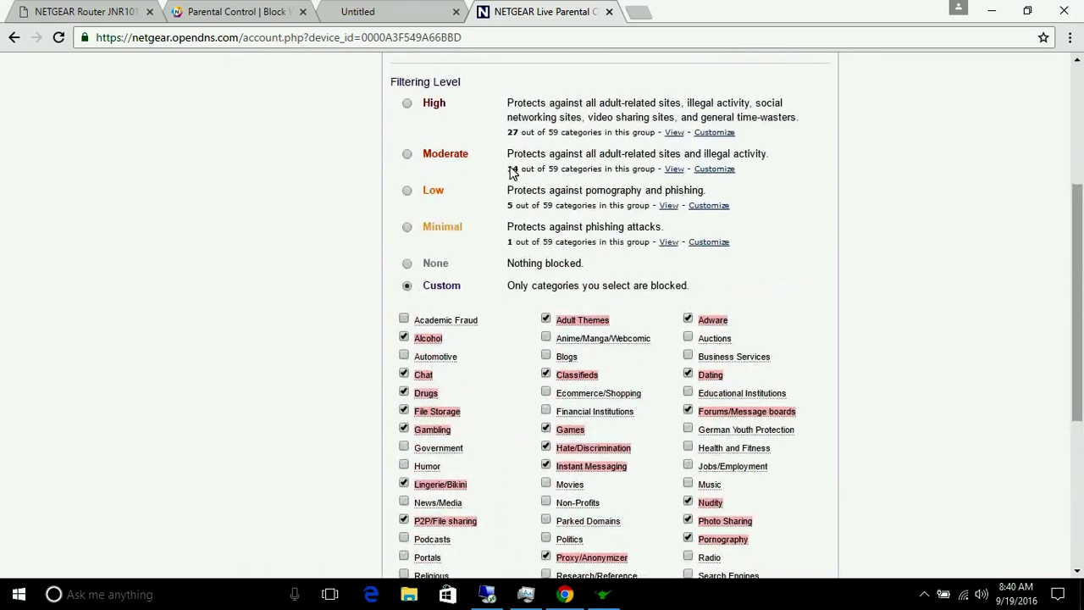
pyautogui.scroll(3, 511, 172)
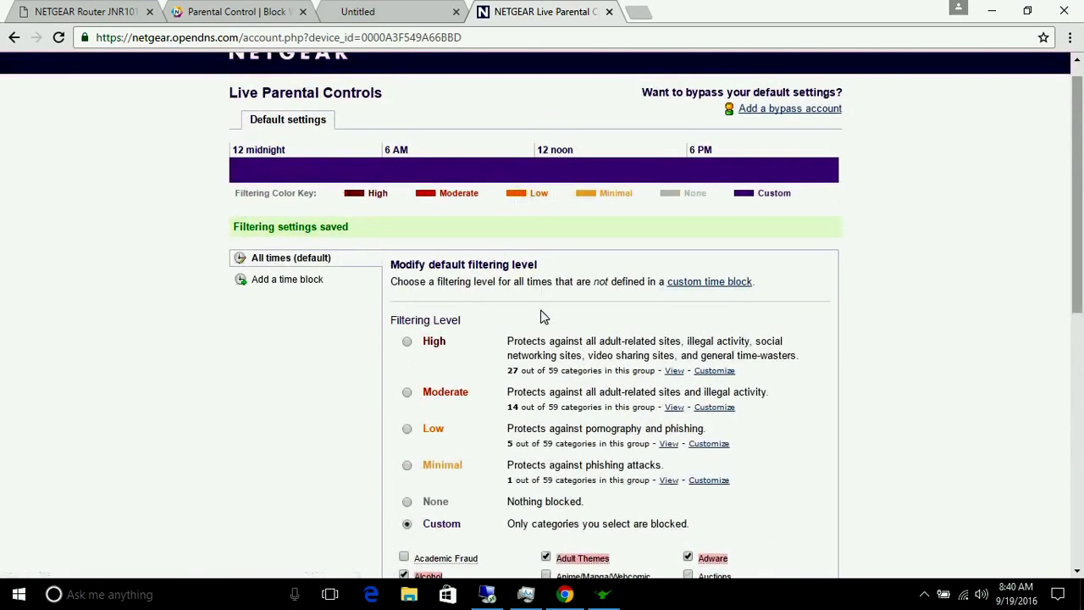
pyautogui.scroll(-6, 544, 316)
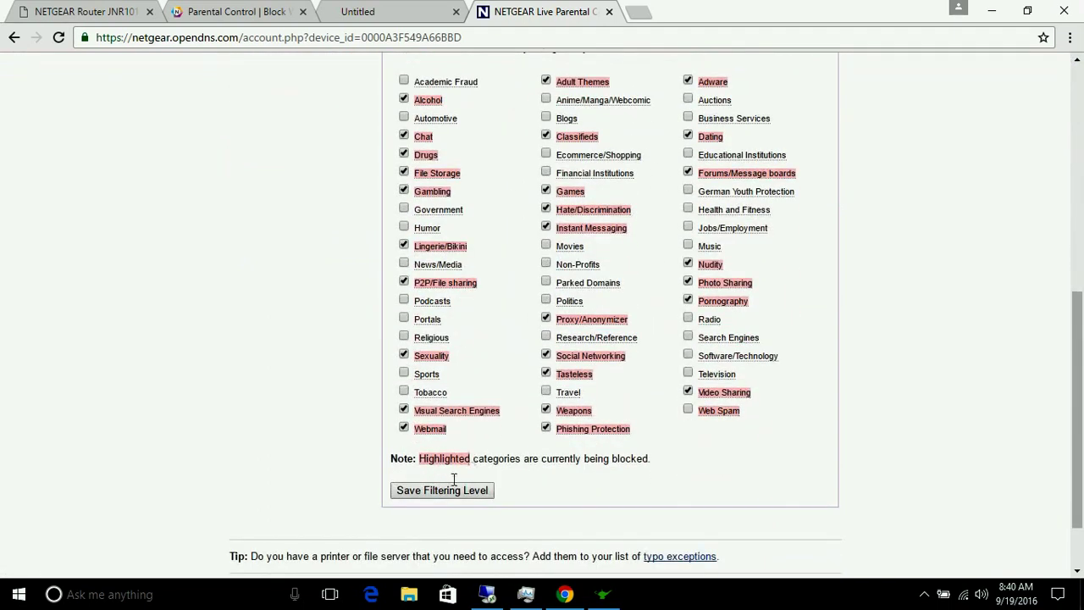
pyautogui.scroll(6, 516, 470)
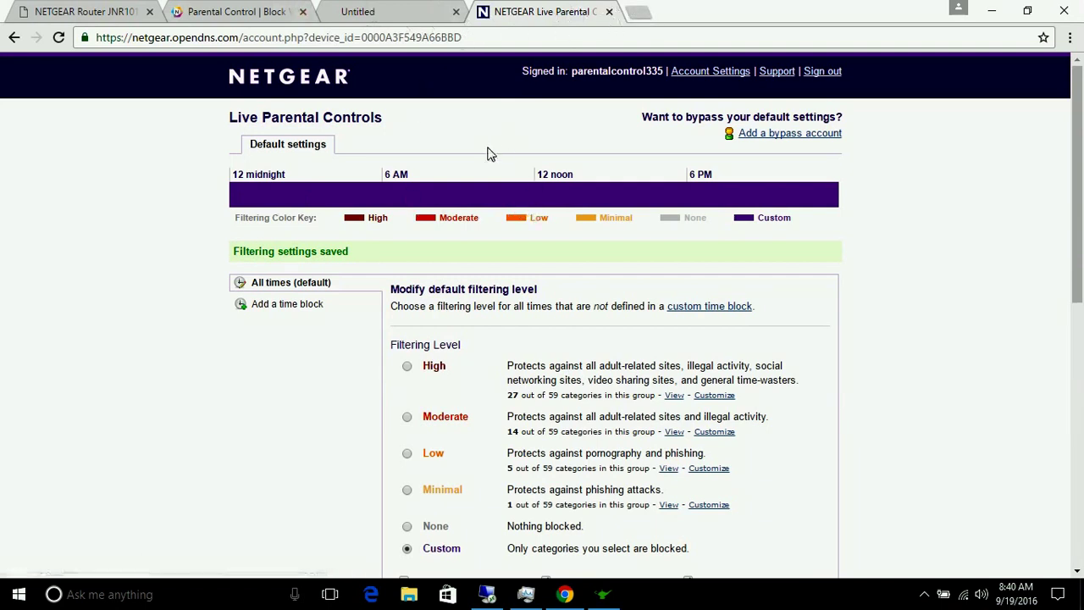
pyautogui.scroll(-6, 467, 198)
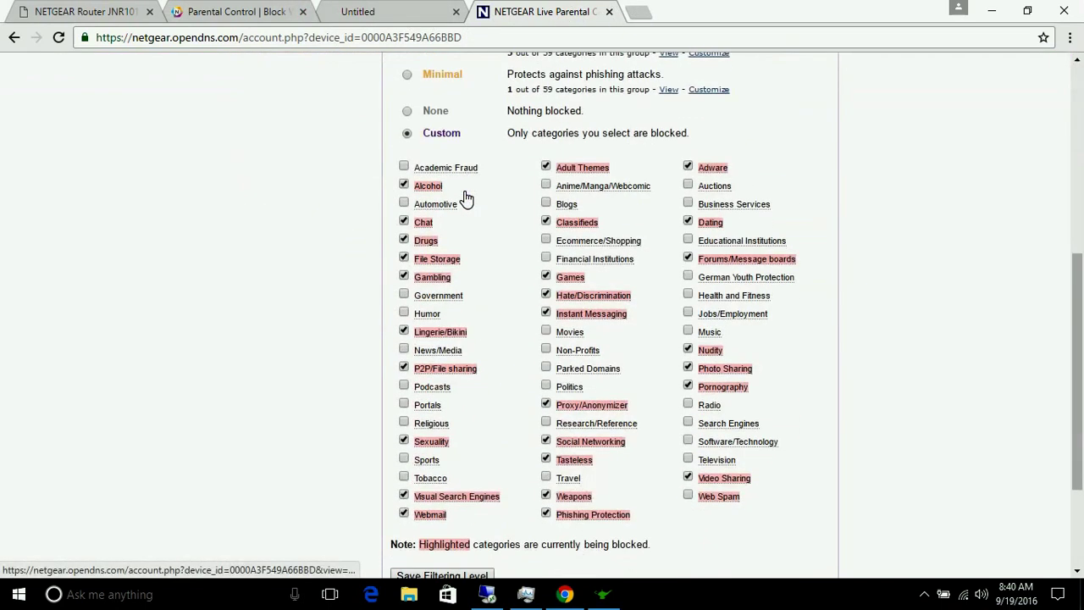
pyautogui.scroll(6, 467, 199)
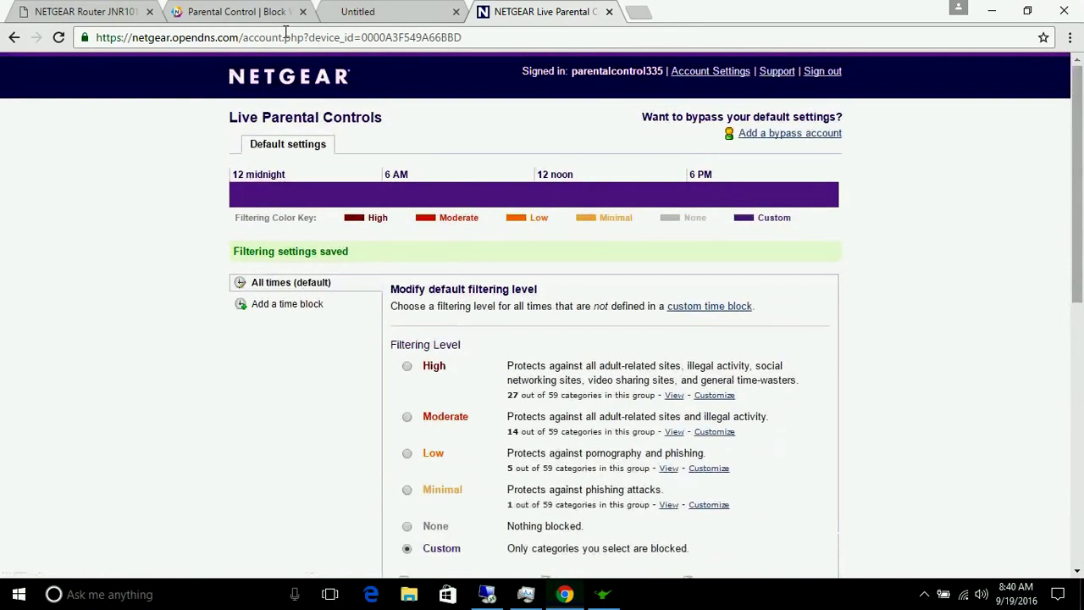
pyautogui.click(242, 11)
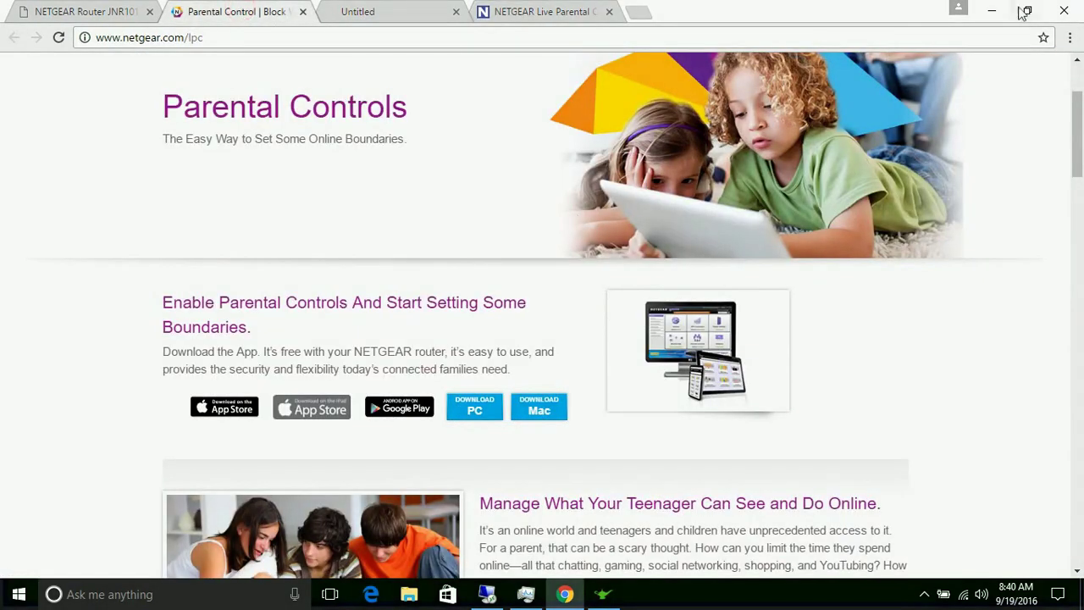
# Step: Minimize Chrome and the NETGEAR genie window, then bring up the screen recorder's controls from the notification area
pyautogui.click(992, 11)
pyautogui.click(834, 53)
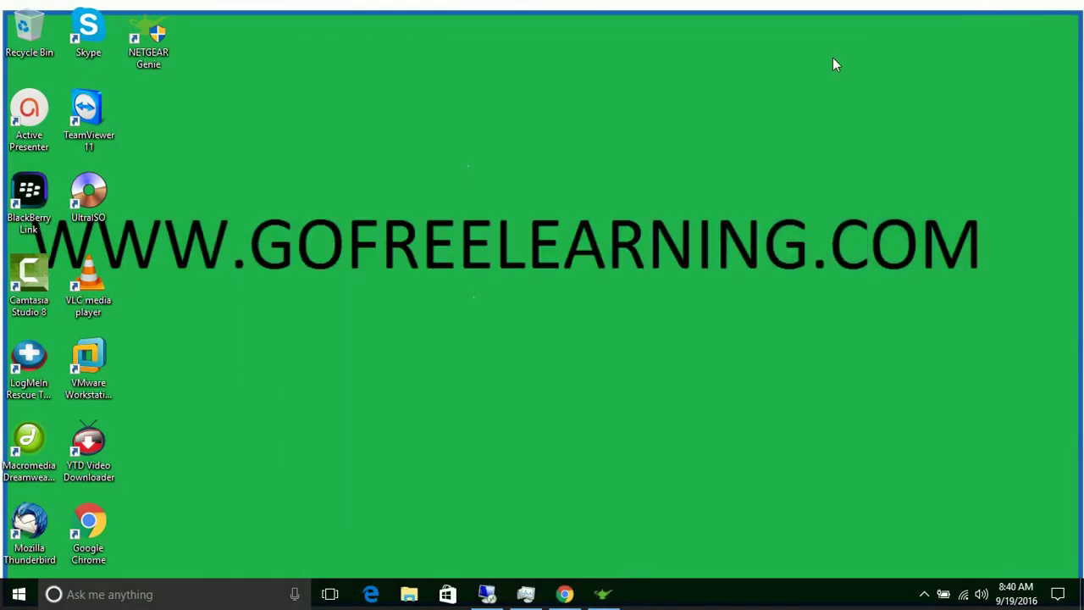
pyautogui.click(924, 595)
pyautogui.click(956, 532)
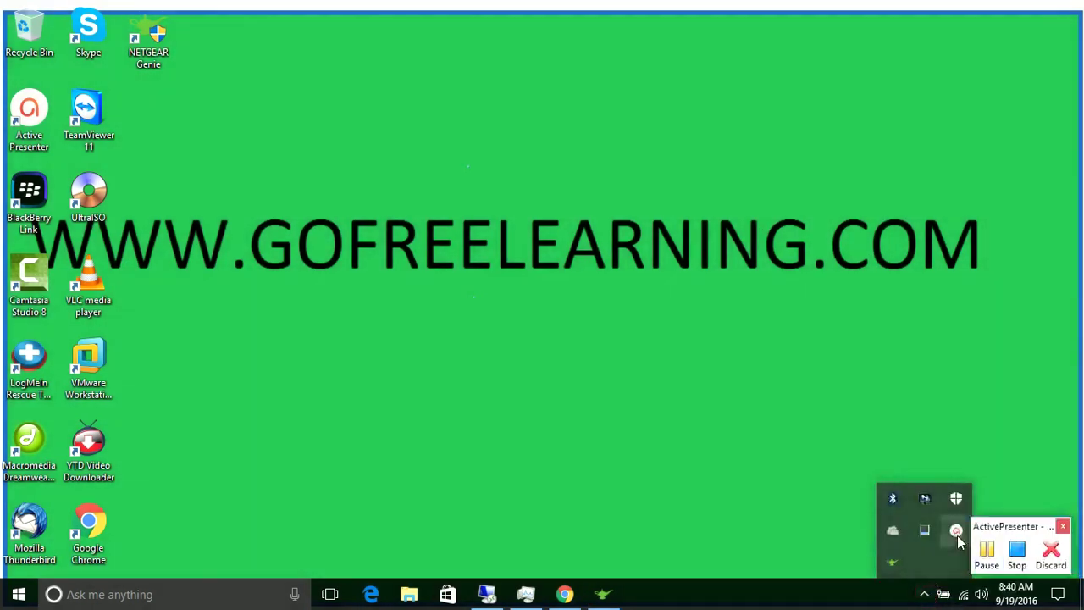